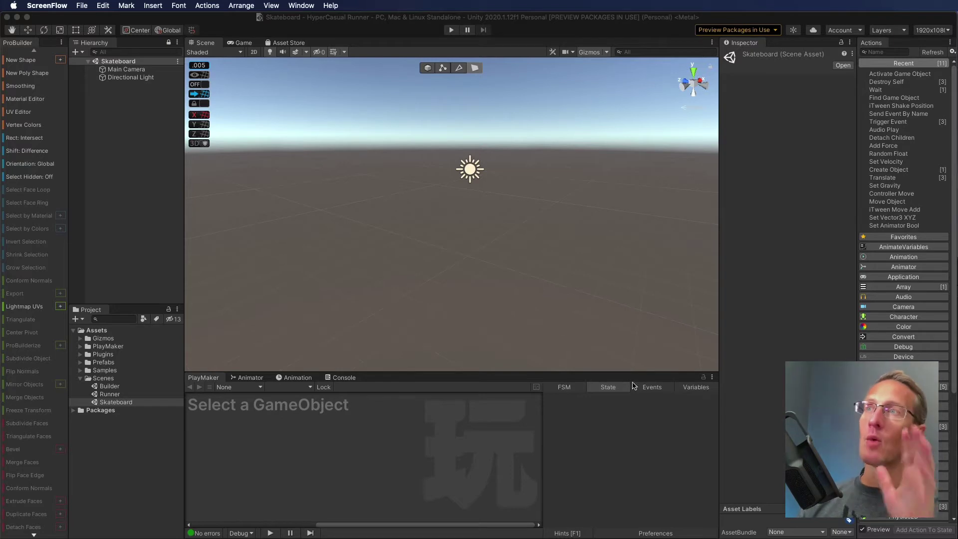
Step: Bring the Unity editor with the empty Skateboard scene to the front, then start switching apps
click(234, 19)
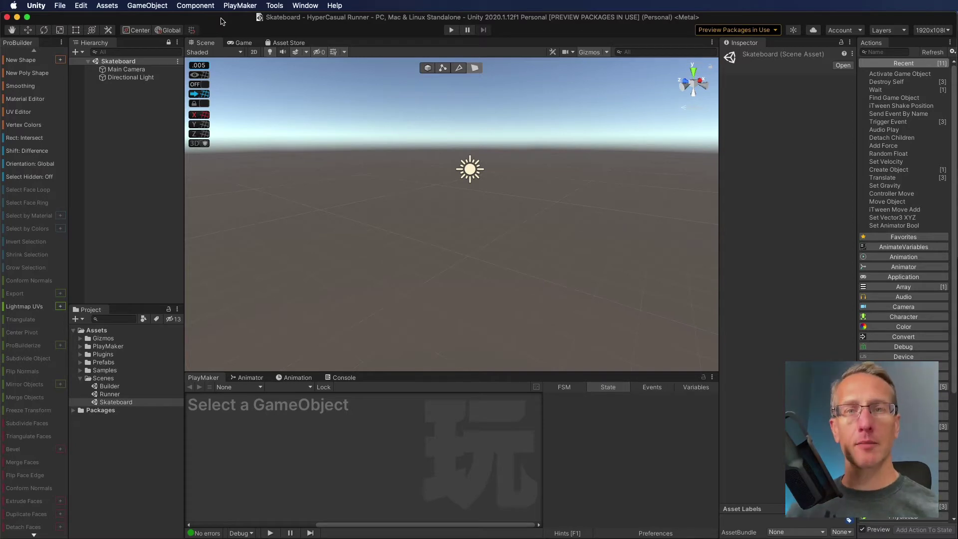
key(super+Tab)
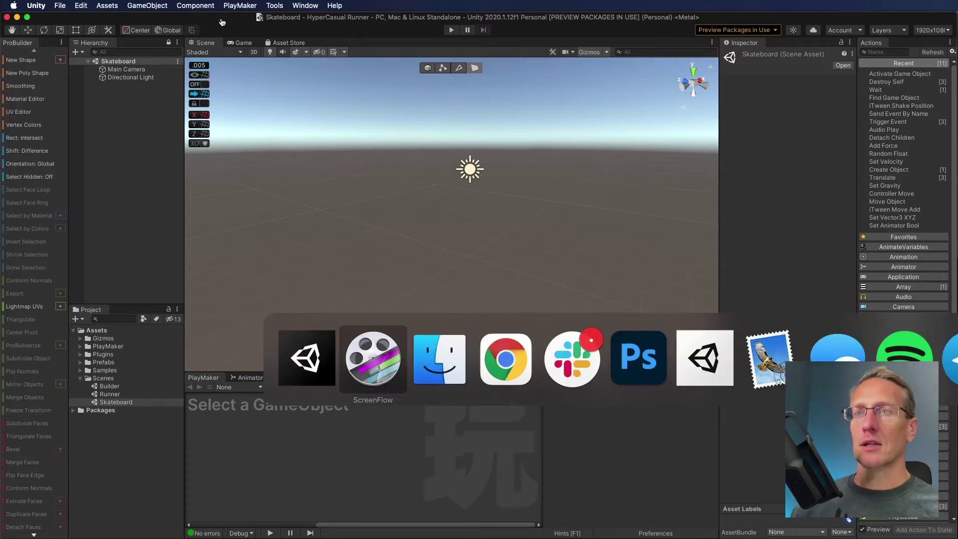
Step: In Chrome, trim the address bar back to the Kenney.nl home page and load it
key(super+Tab)
key(super+Tab)
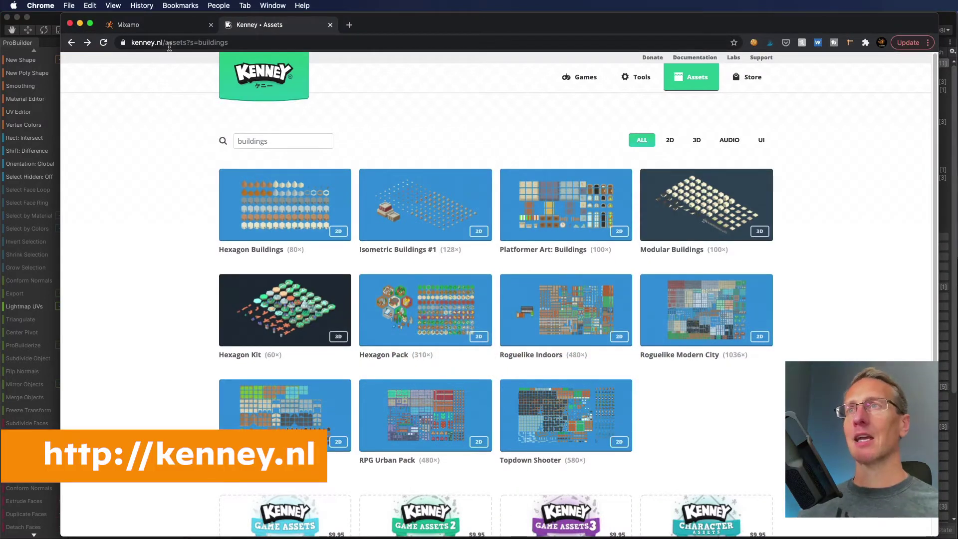
click(167, 44)
click(163, 44)
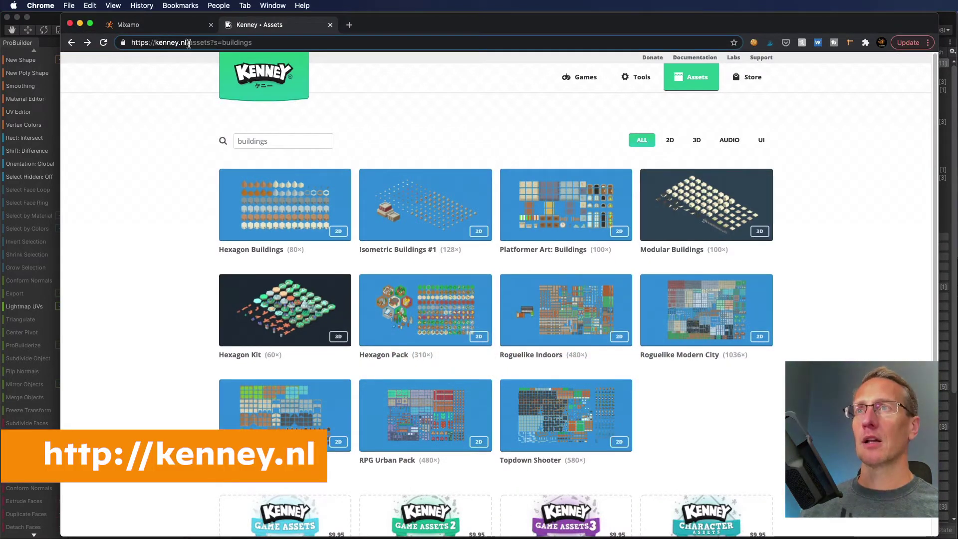
key(shift+super+Right)
key(BackSpace)
key(Return)
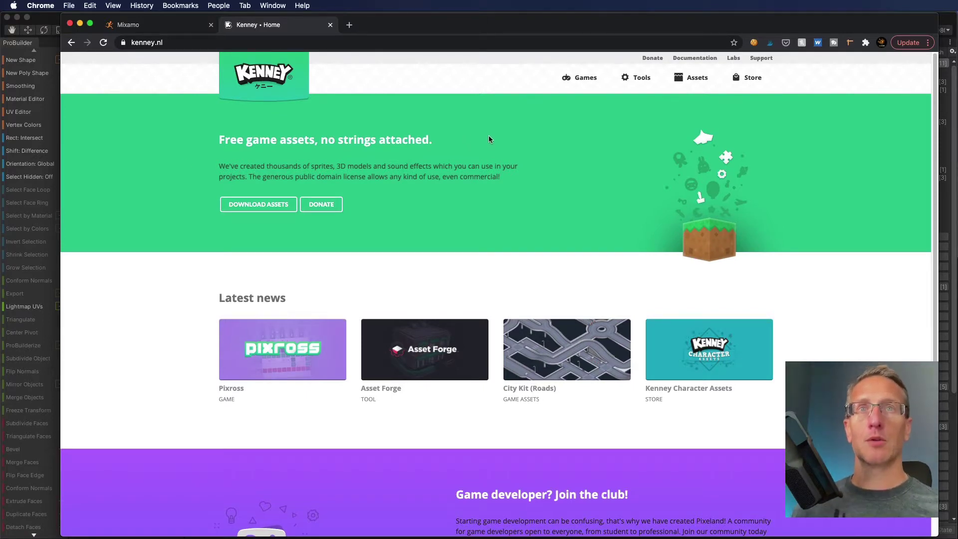
Step: Download the City Kit (Roads) pack from the Assets list and return to the catalogue
click(683, 80)
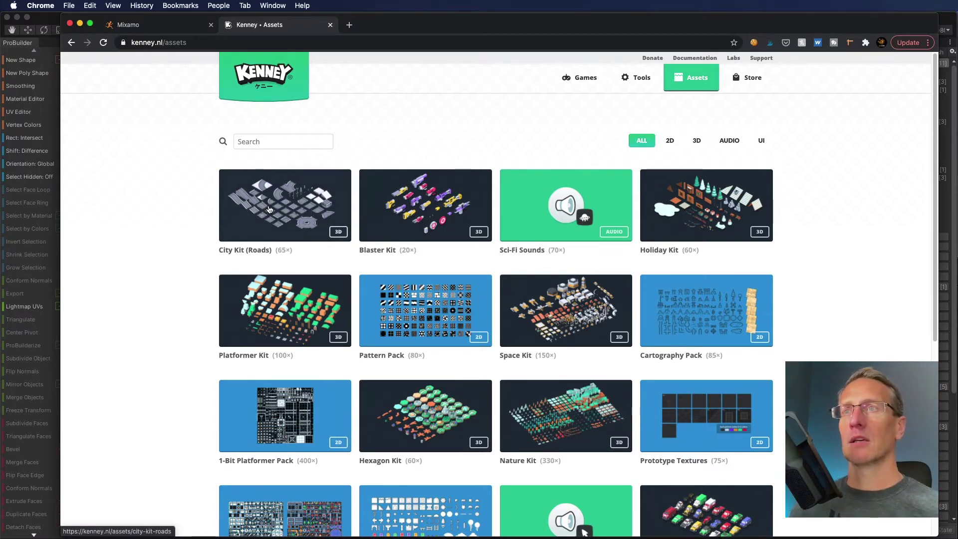
click(266, 210)
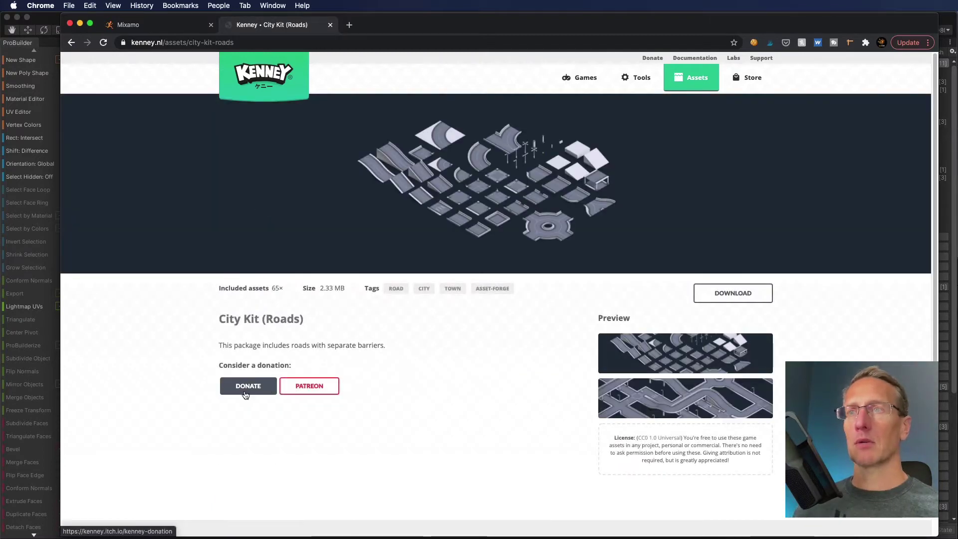
click(734, 293)
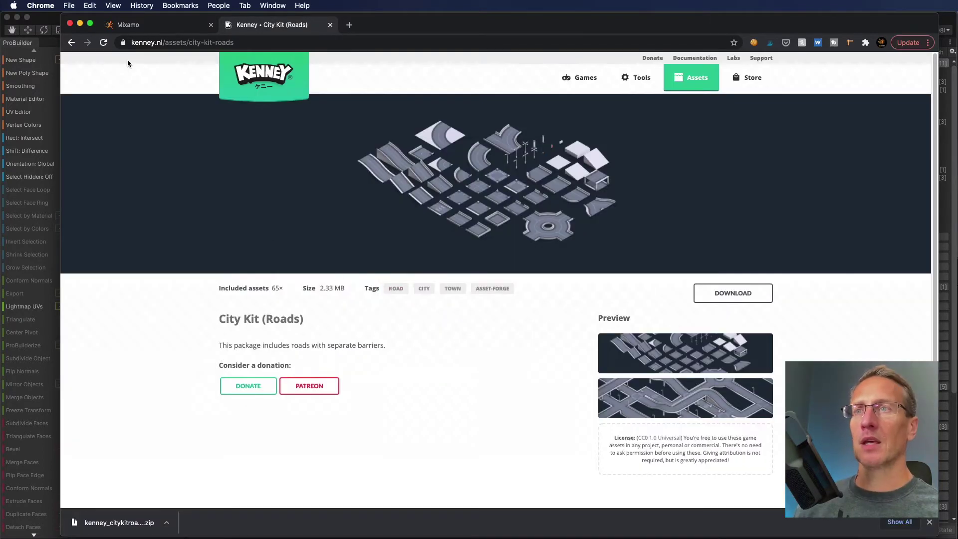
click(71, 43)
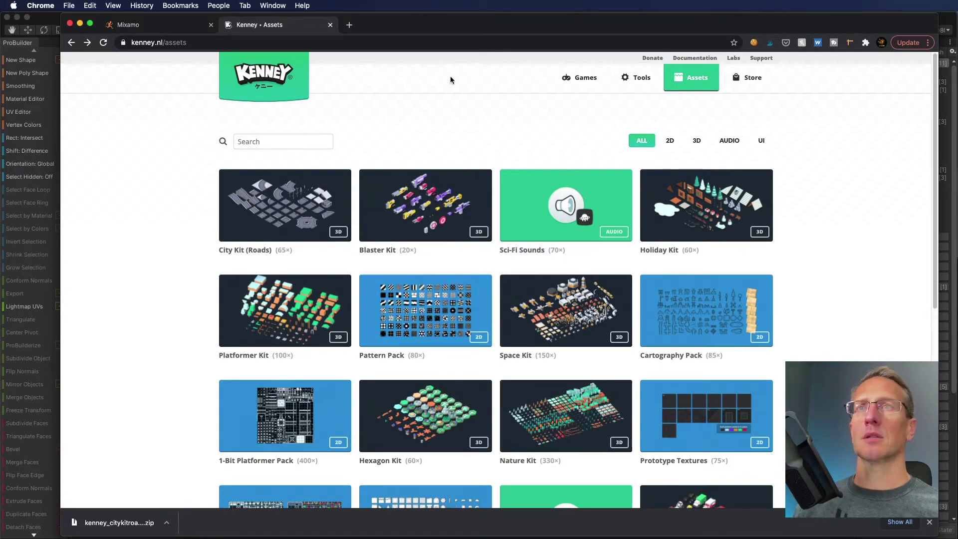
click(297, 137)
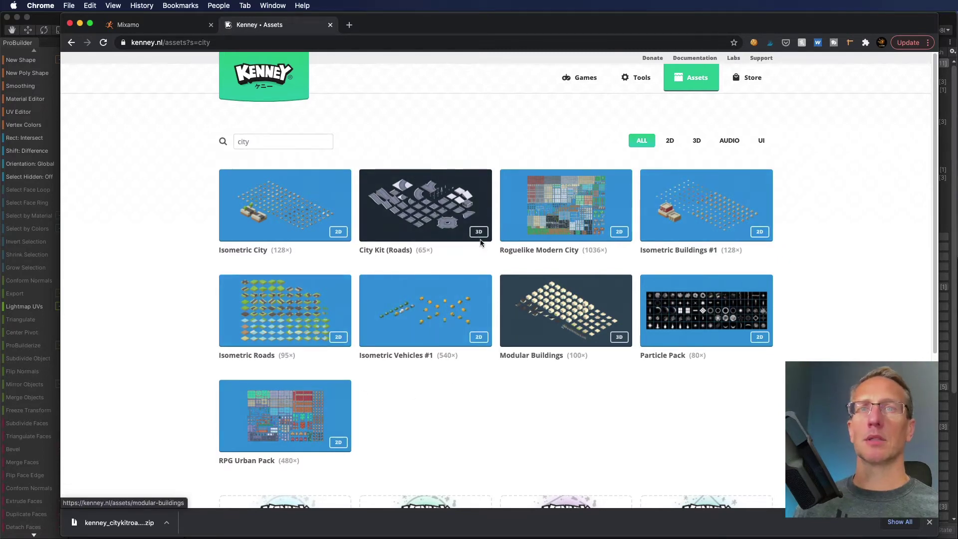
Step: Search assets for 'bui', download the Modular Buildings pack and dismiss the thank-you popup
click(263, 144)
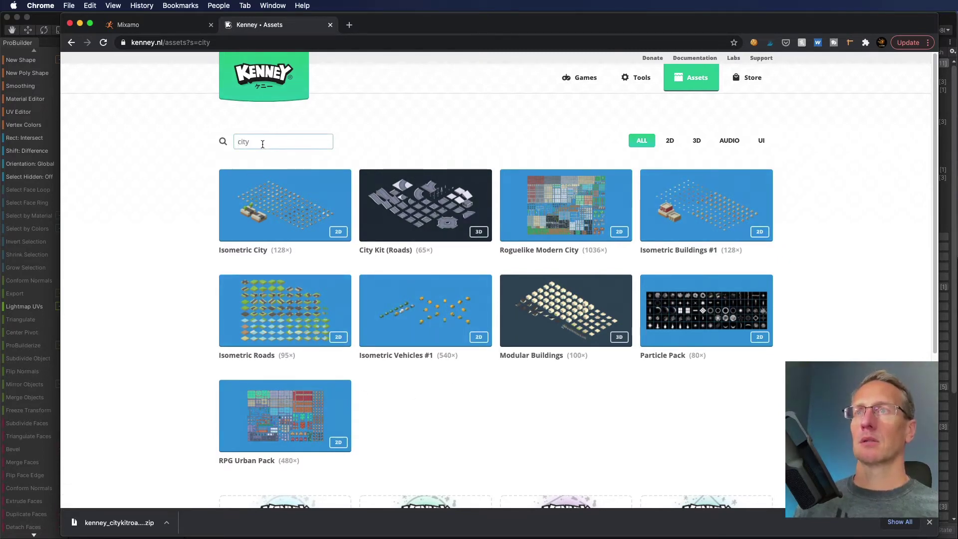
text(buid)
key(BackSpace)
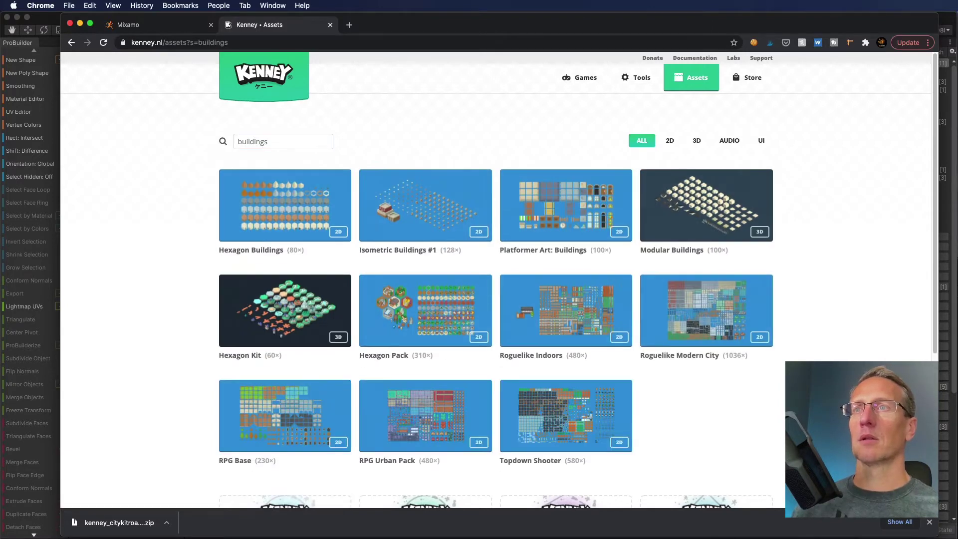
click(707, 201)
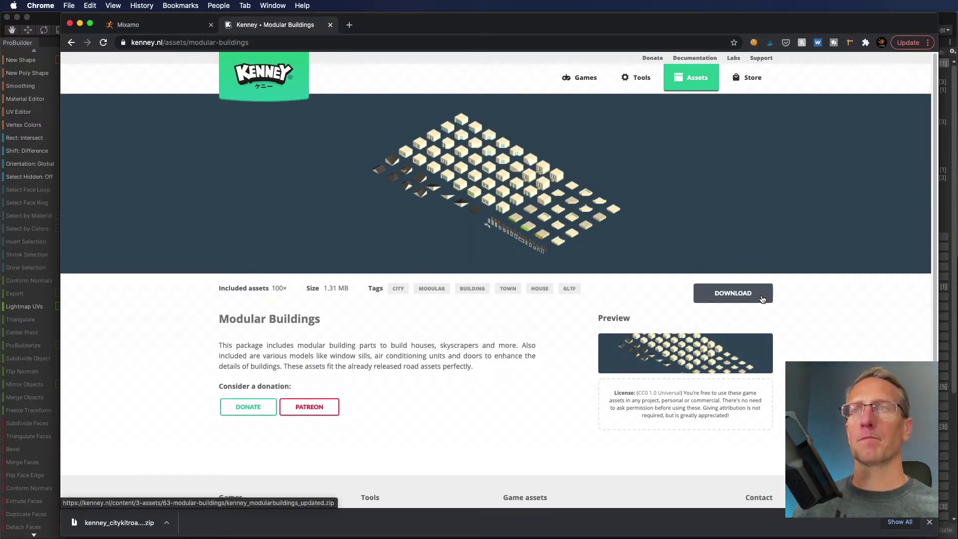
click(762, 298)
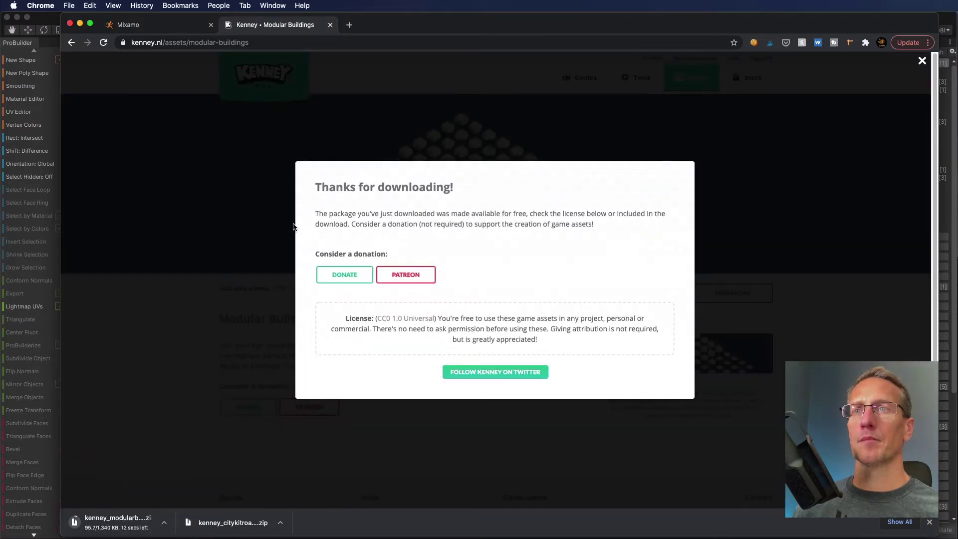
click(286, 128)
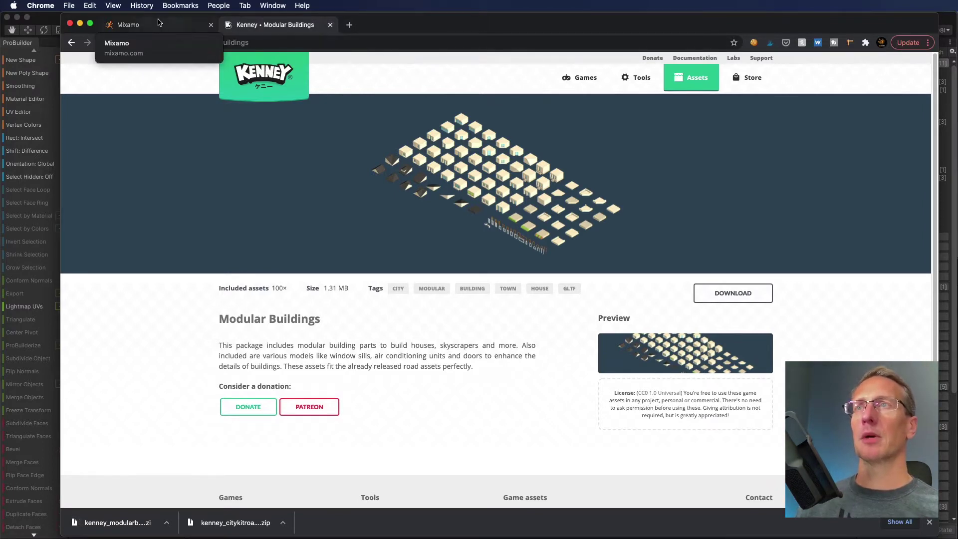
click(131, 24)
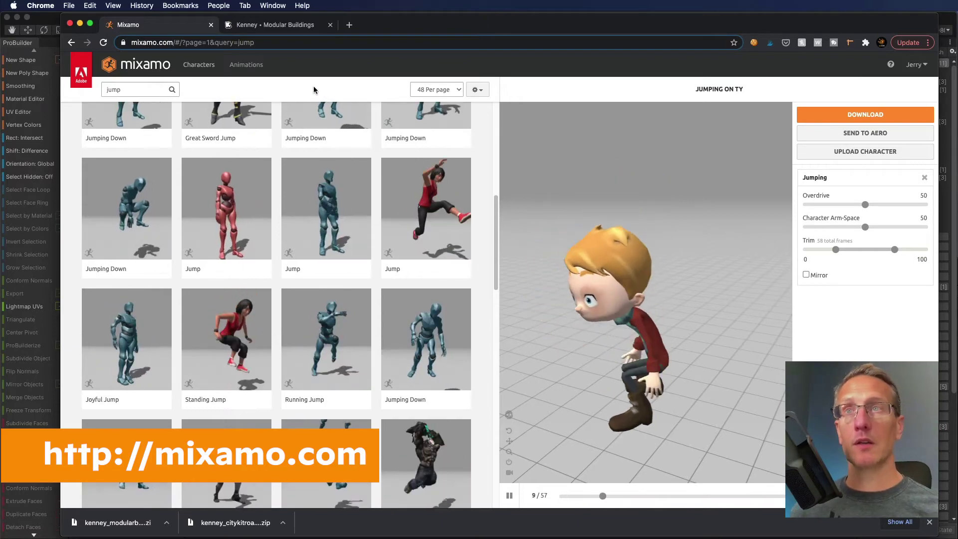
Step: In Mixamo's Characters list, clear the jump search, pick Aj and confirm using that character
key(super+Tab)
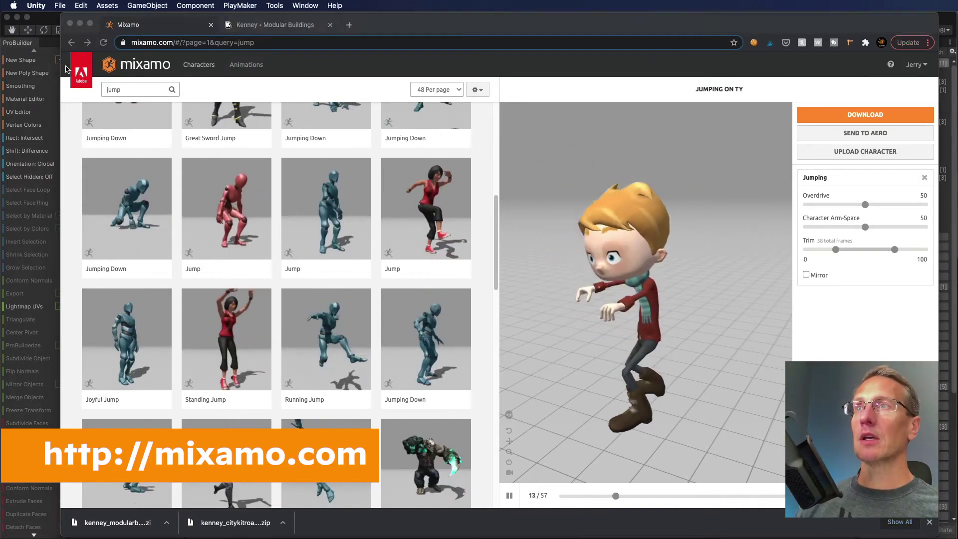
key(super+Tab)
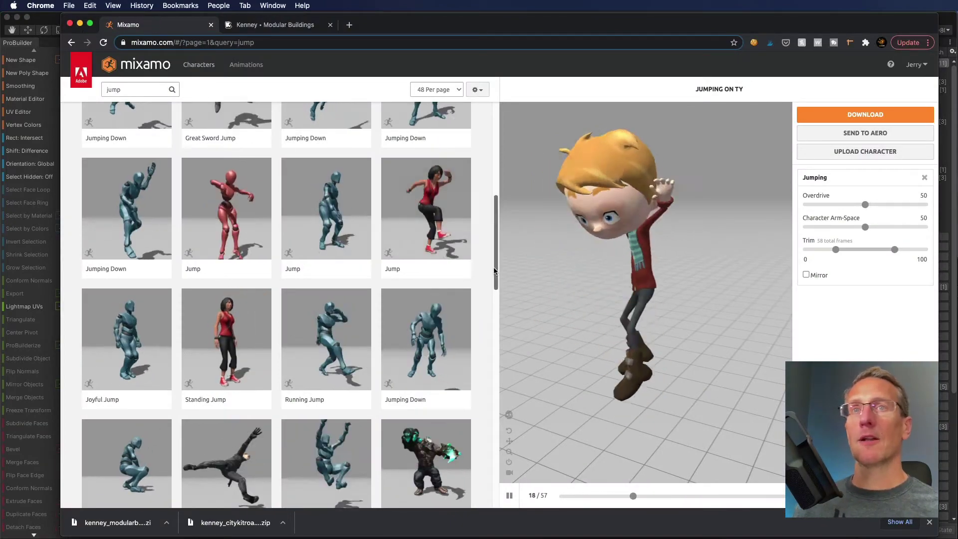
scroll(150, 319, up, 10)
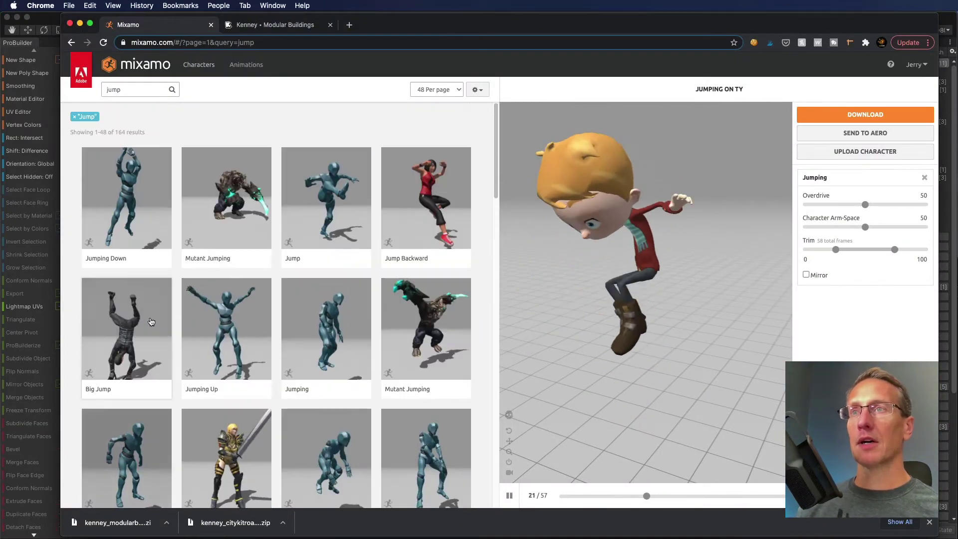
click(199, 64)
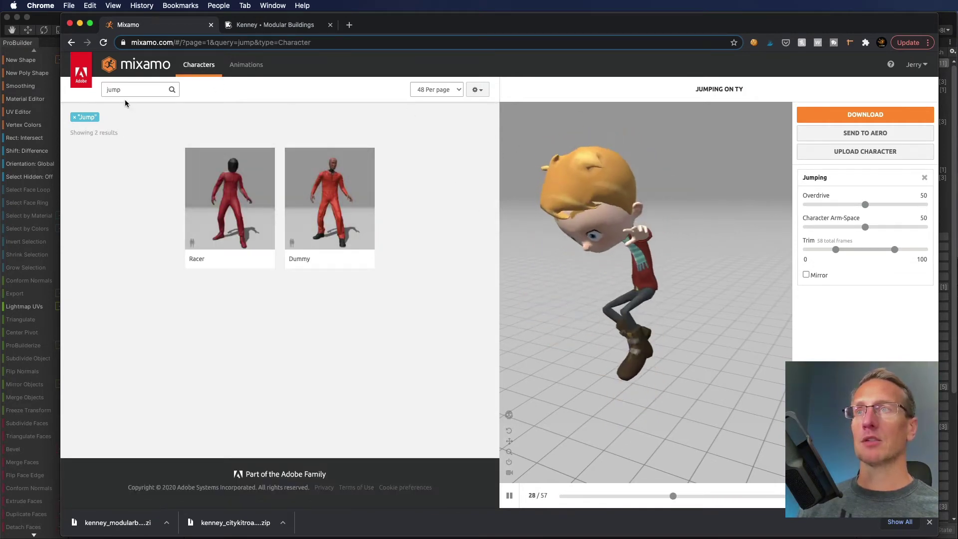
key(BackSpace)
key(BackSpace)
key(BackSpace)
key(BackSpace)
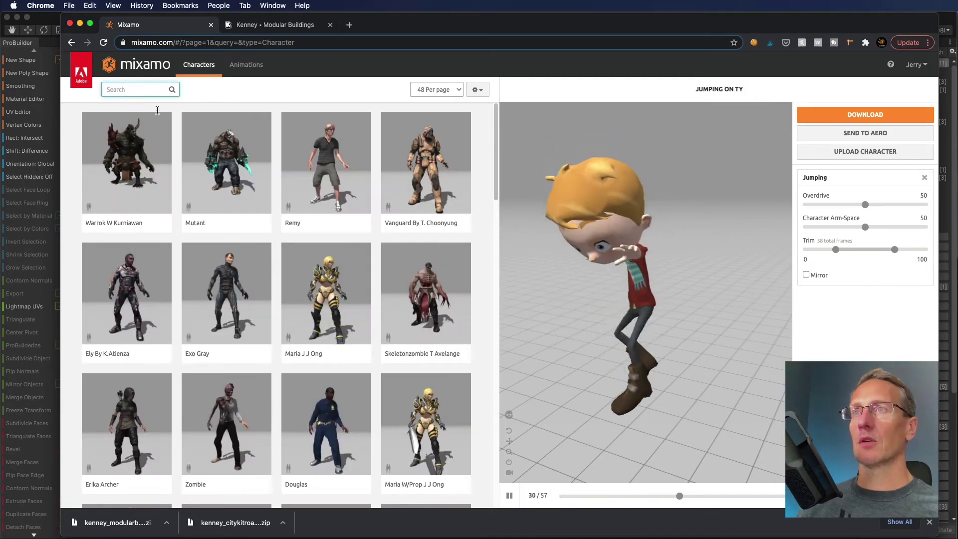
scroll(376, 229, down, 20)
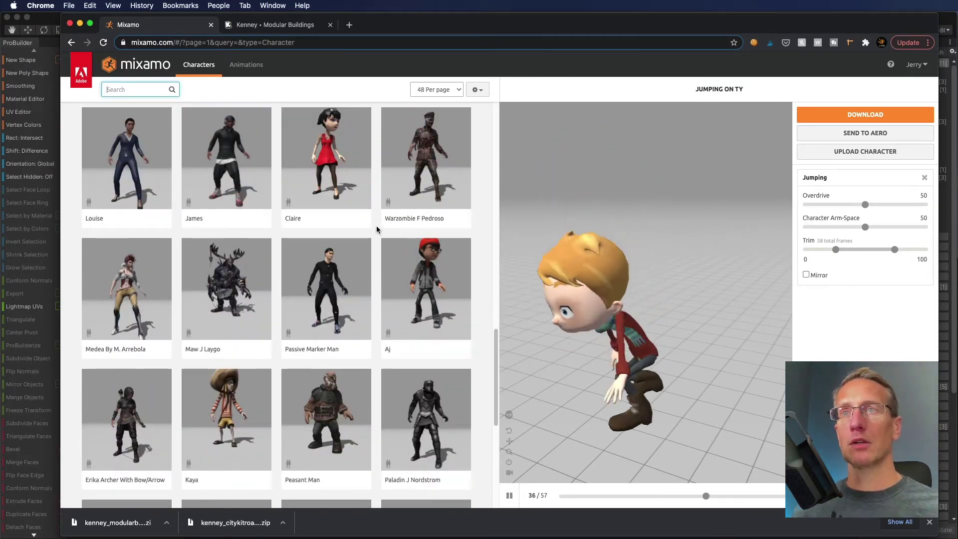
click(397, 288)
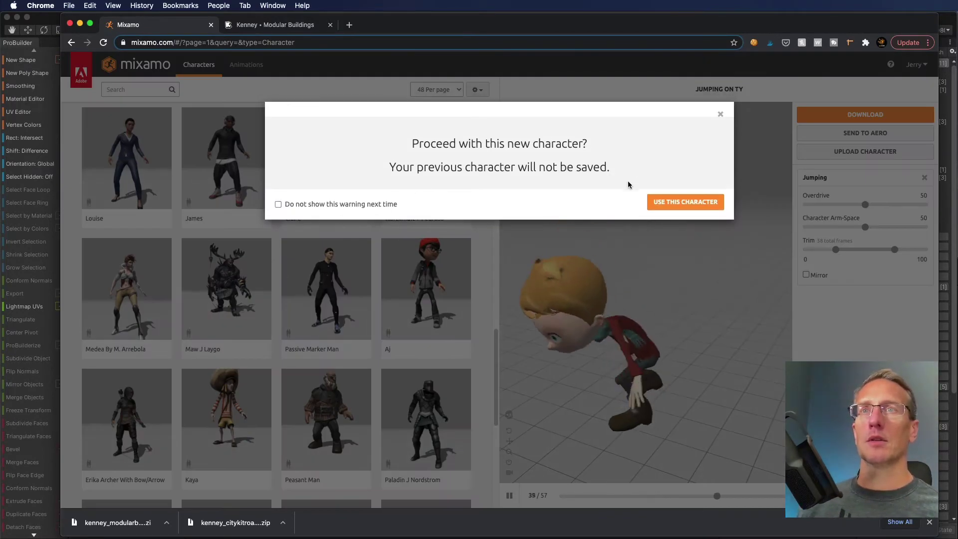
click(679, 203)
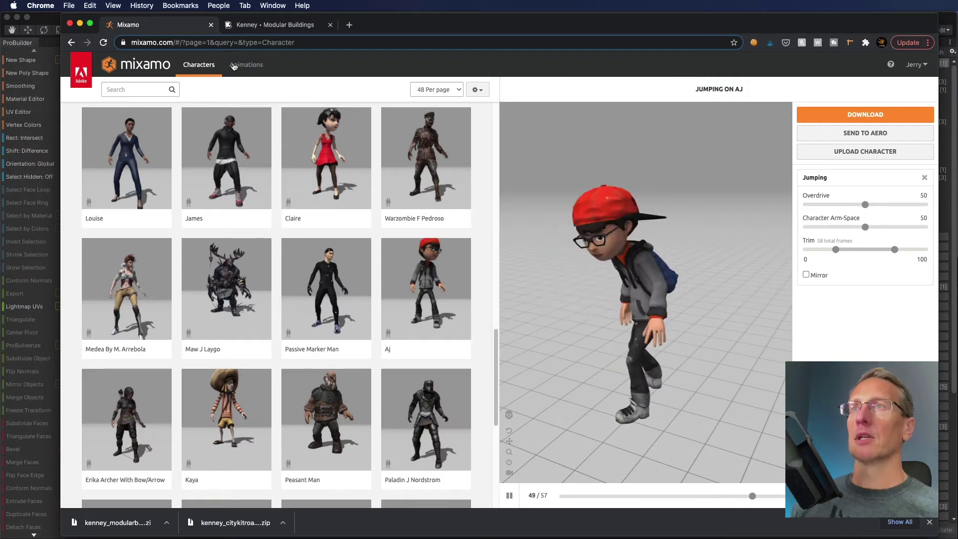
click(255, 69)
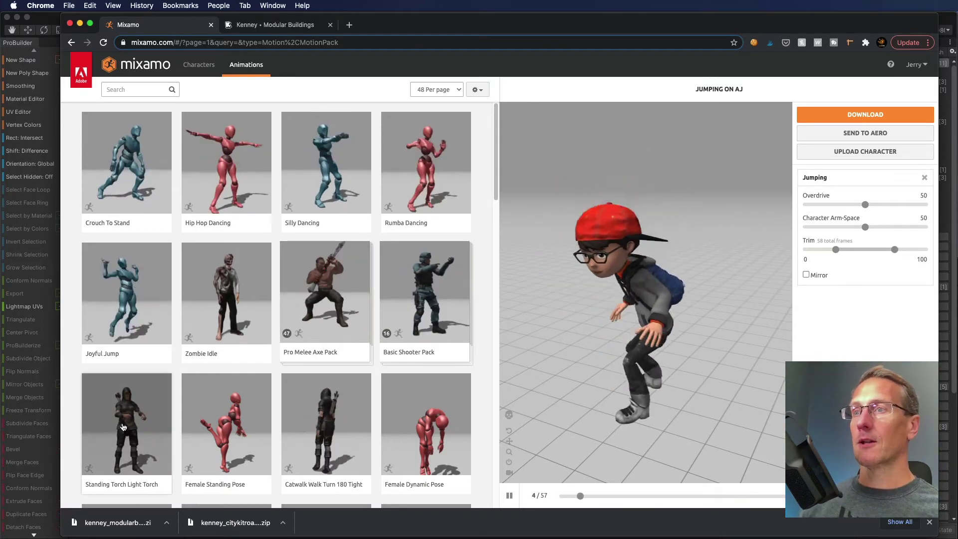
Step: Preview the Joyful Jump animation on Aj
click(125, 293)
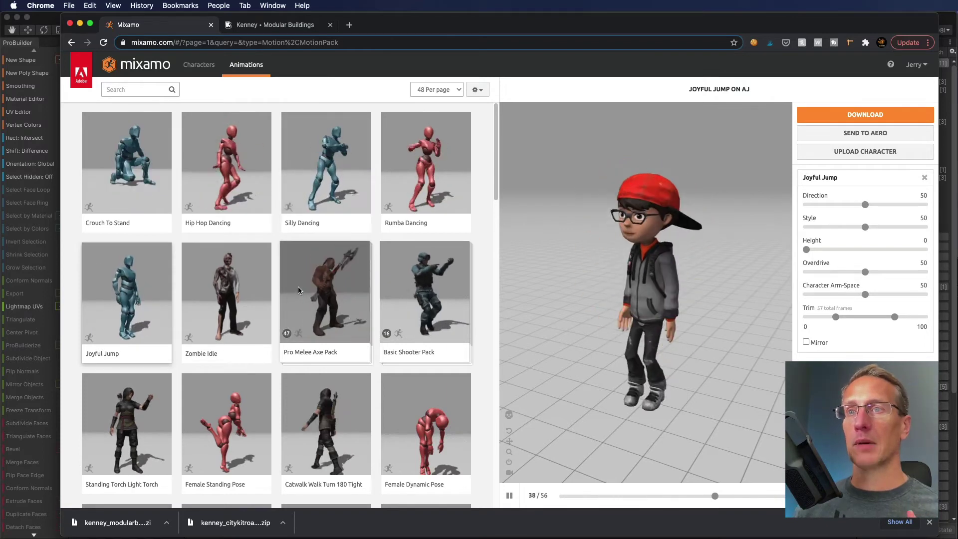
scroll(289, 282, down, 3)
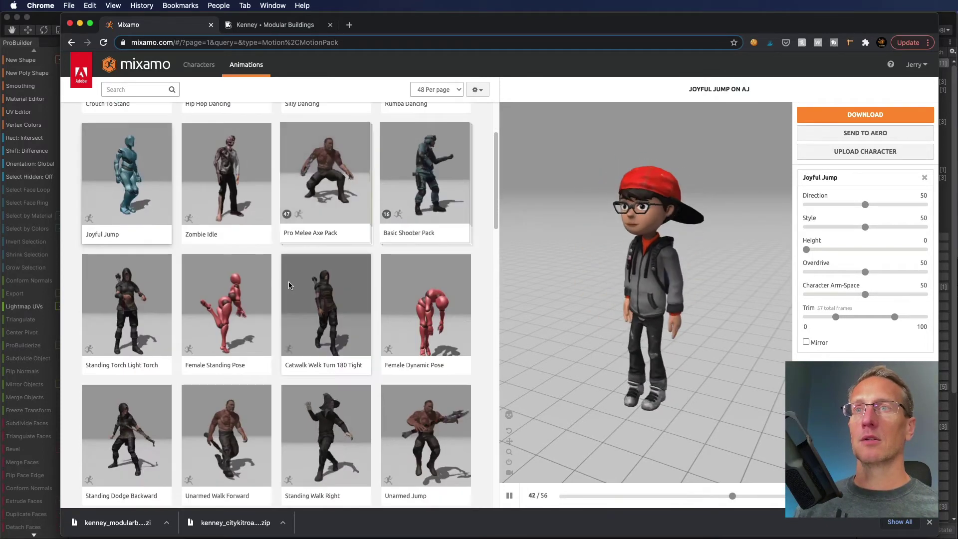
scroll(148, 144, up, 3)
Step: Search animations for 'jump', close the genre filter and preview the Jumping animation
click(119, 89)
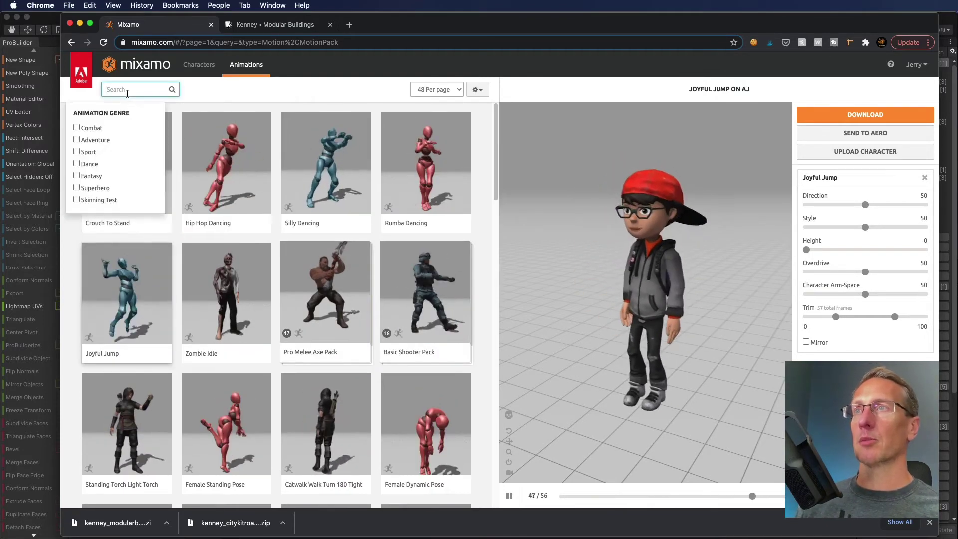
text(jump)
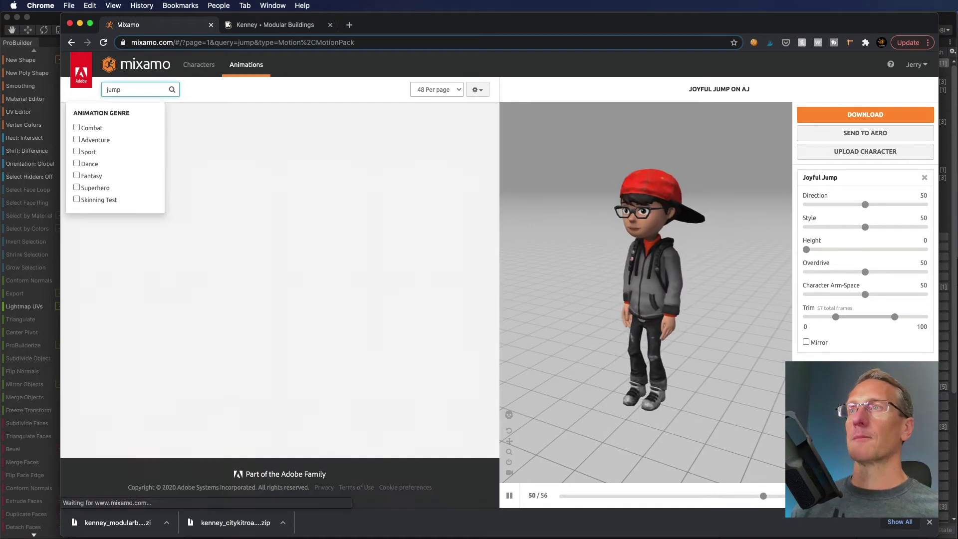
click(338, 119)
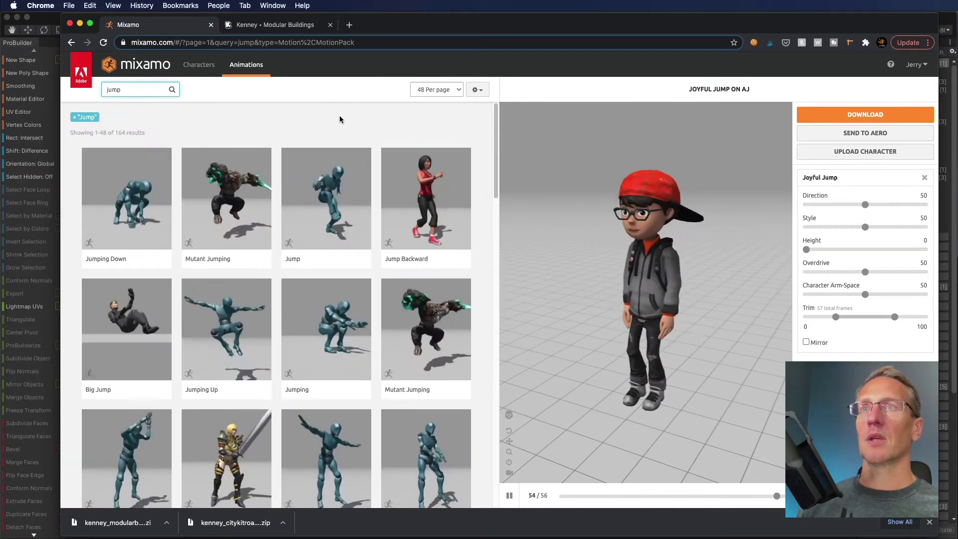
scroll(325, 366, down, 5)
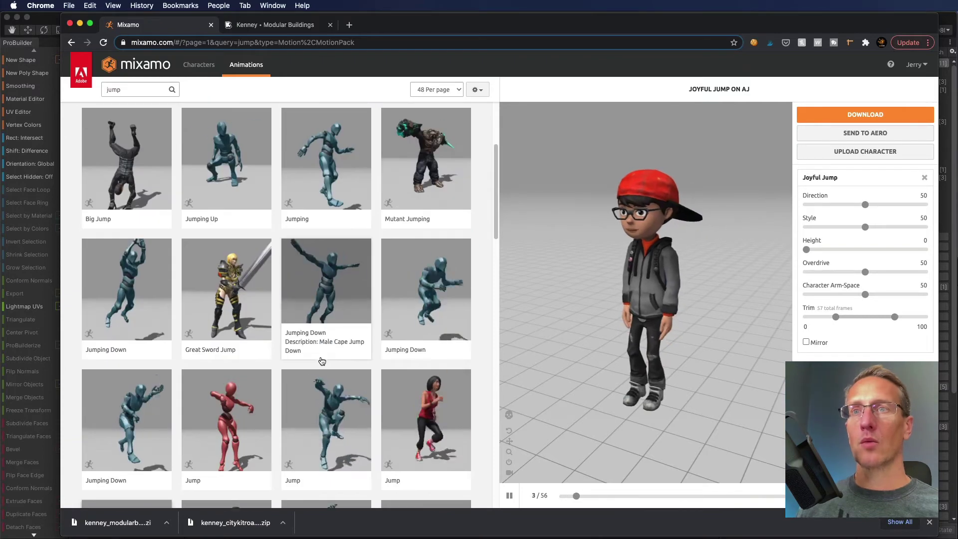
scroll(321, 361, up, 1)
scroll(321, 358, down, 2)
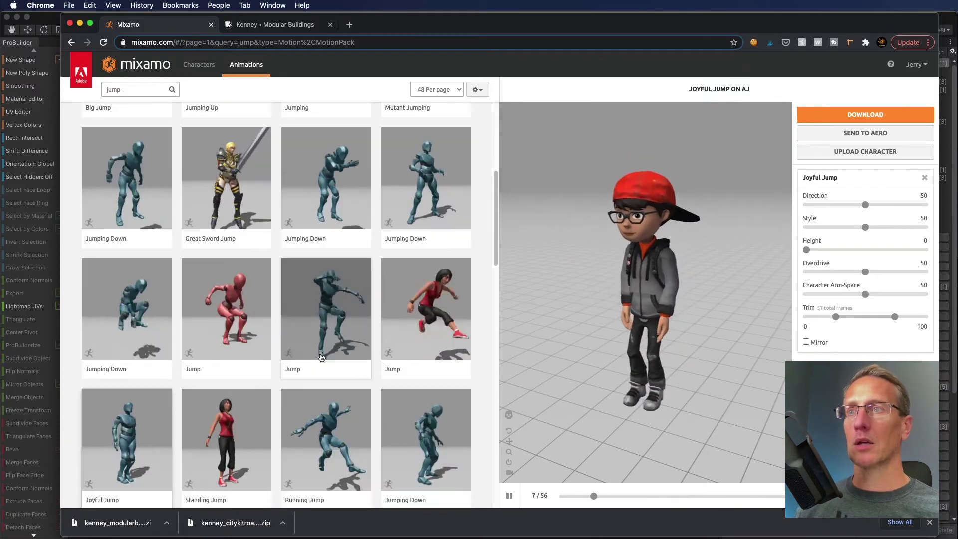
scroll(321, 356, down, 3)
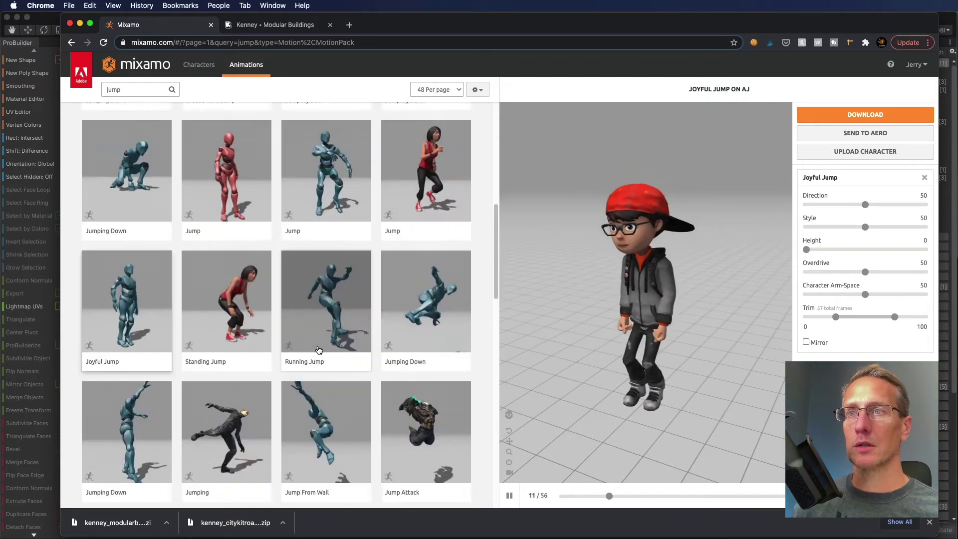
scroll(318, 348, down, 9)
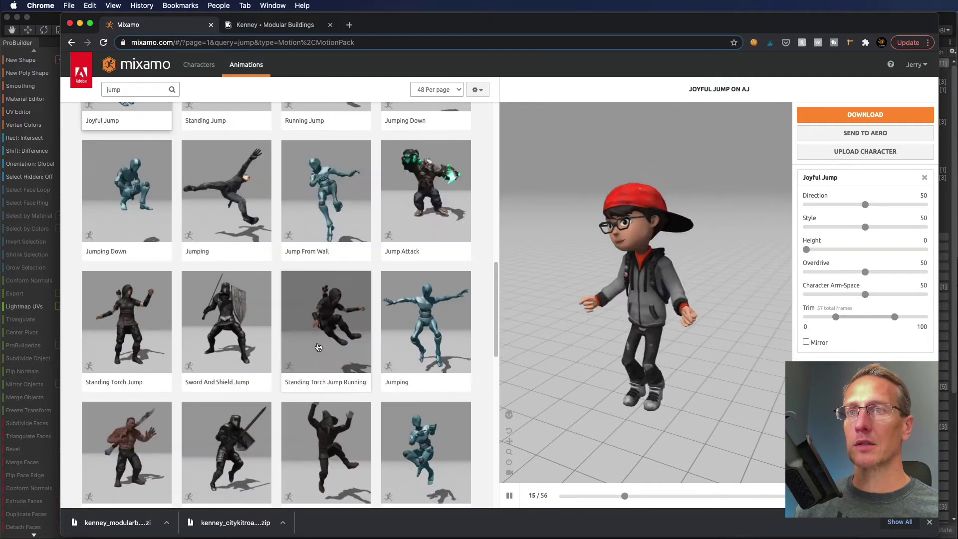
scroll(320, 344, down, 3)
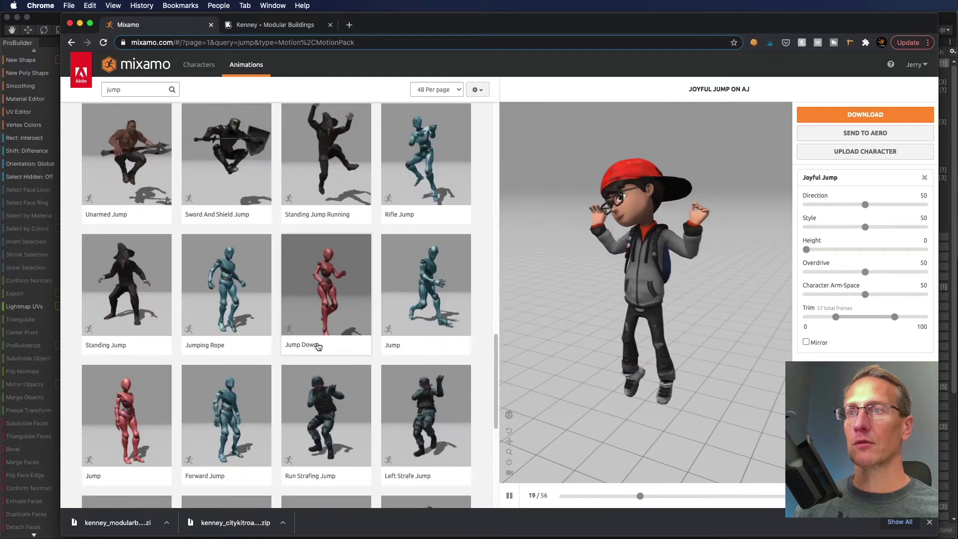
scroll(414, 271, up, 5)
click(414, 271)
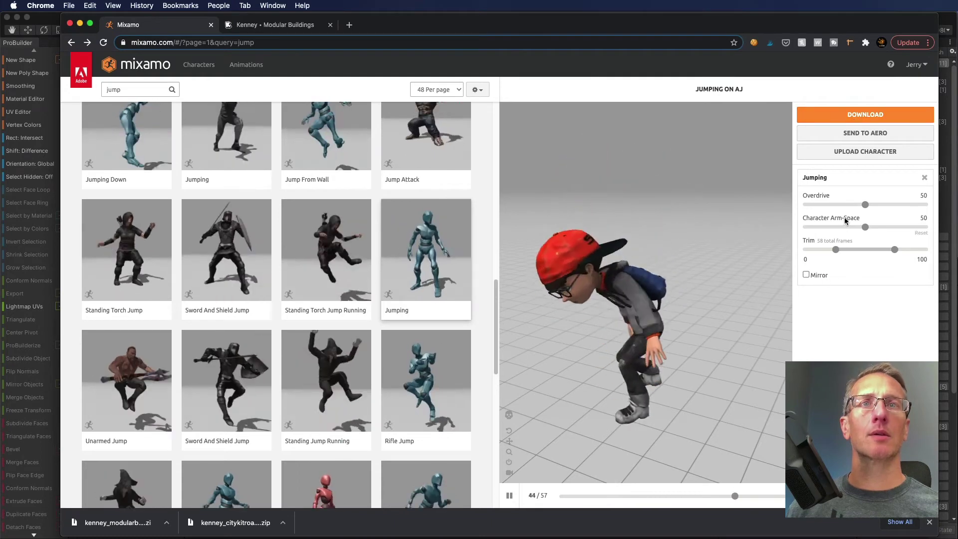
Step: Download the Jumping animation in FBX for Unity format
click(865, 115)
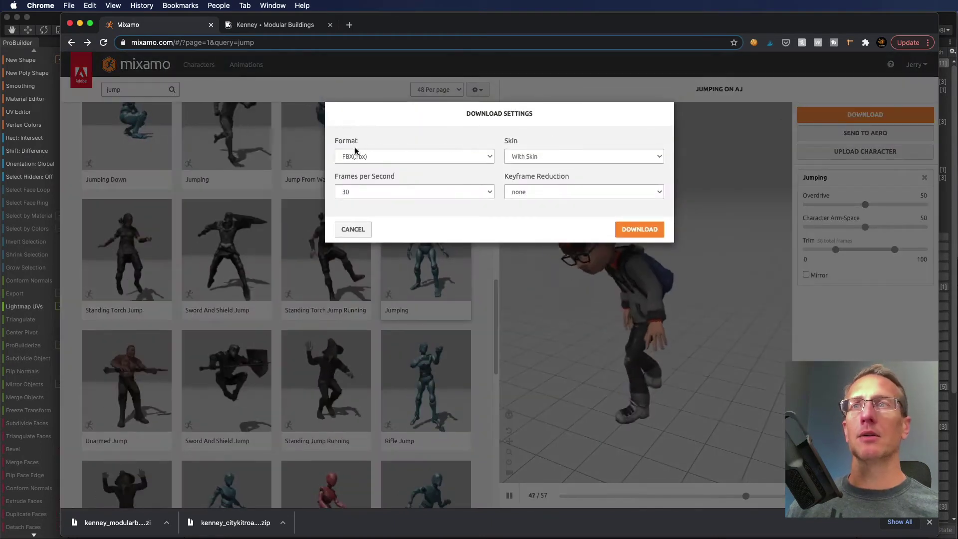
click(489, 157)
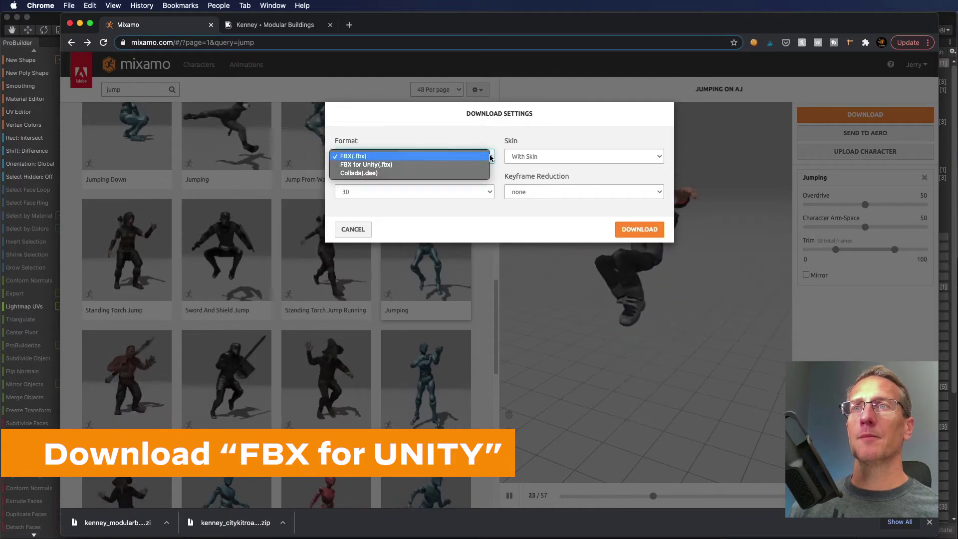
click(357, 164)
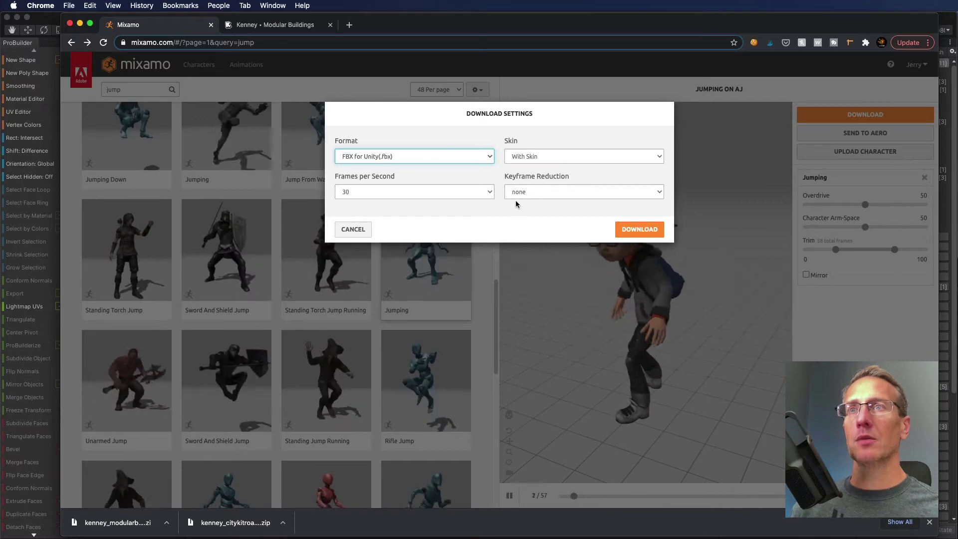
click(625, 227)
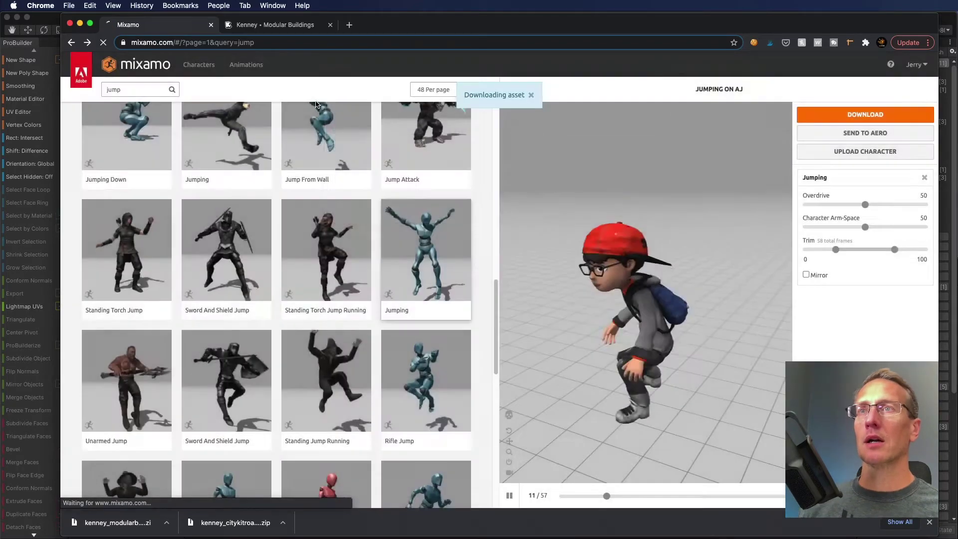
Step: Search 'skateboard', preview the second Skateboarding result and turn on In Place
double_click(123, 91)
text(sk)
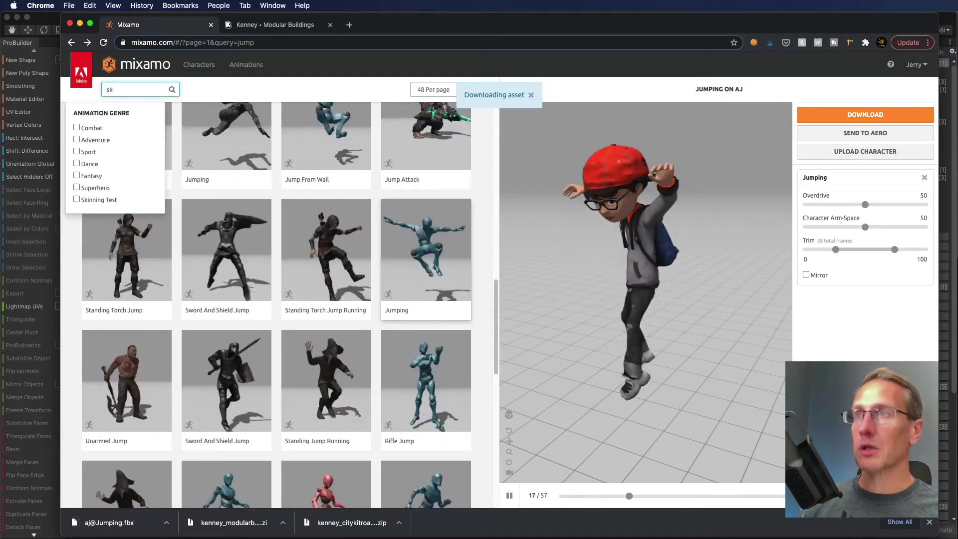
text(ateboard)
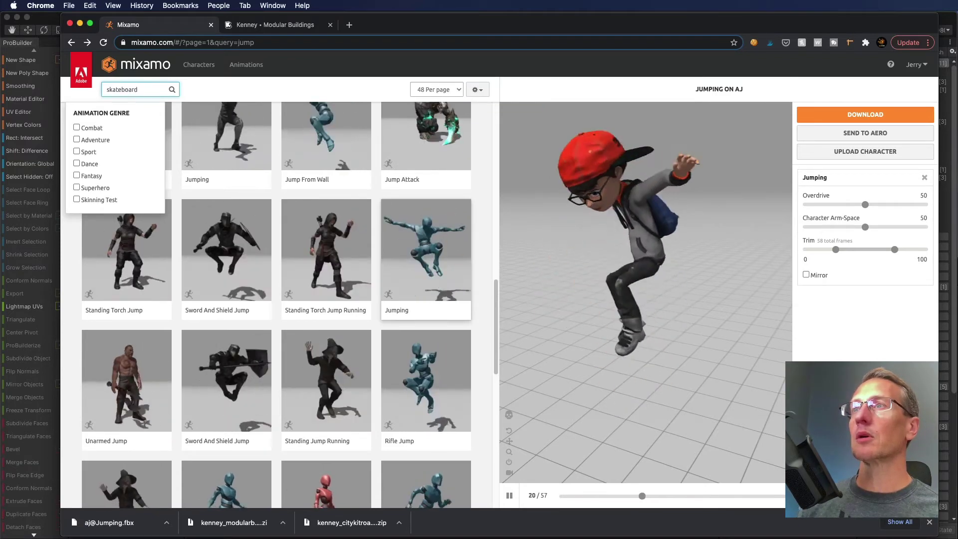
key(Return)
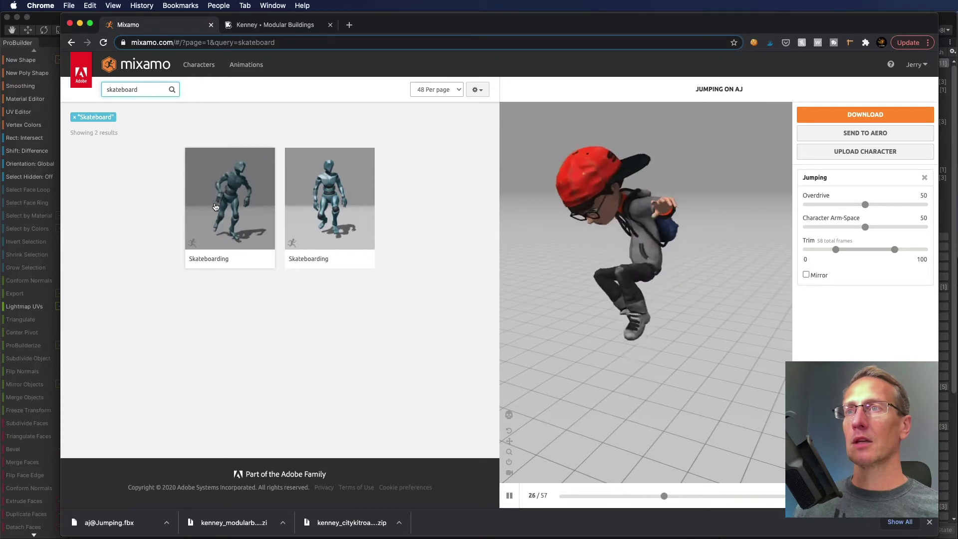
click(332, 189)
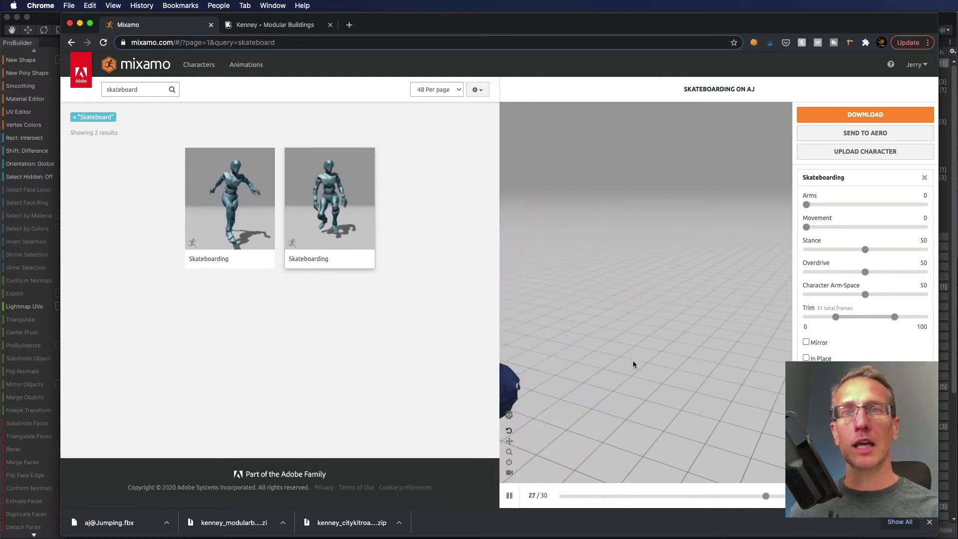
click(805, 358)
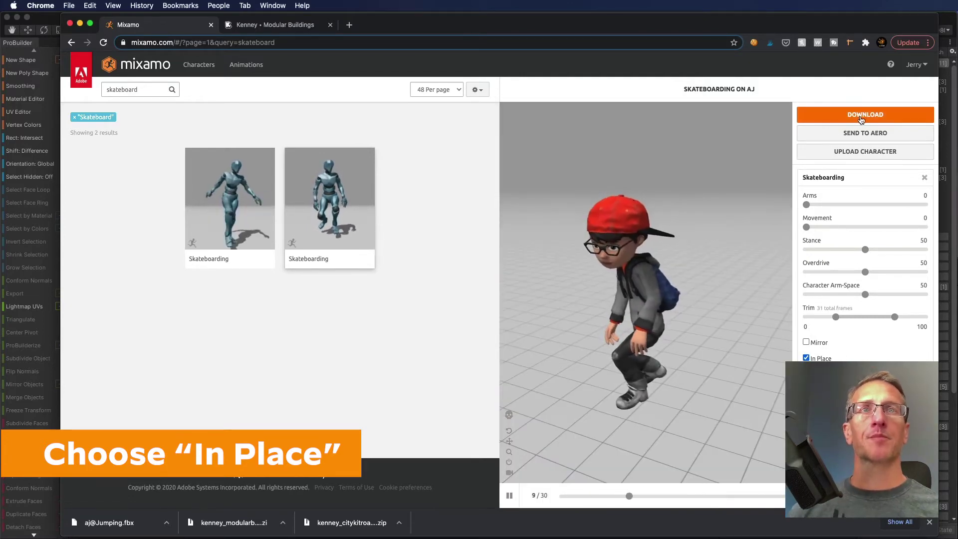
Step: Download the Skateboarding animation with Skin set to Without Skin, then return to Unity
click(860, 114)
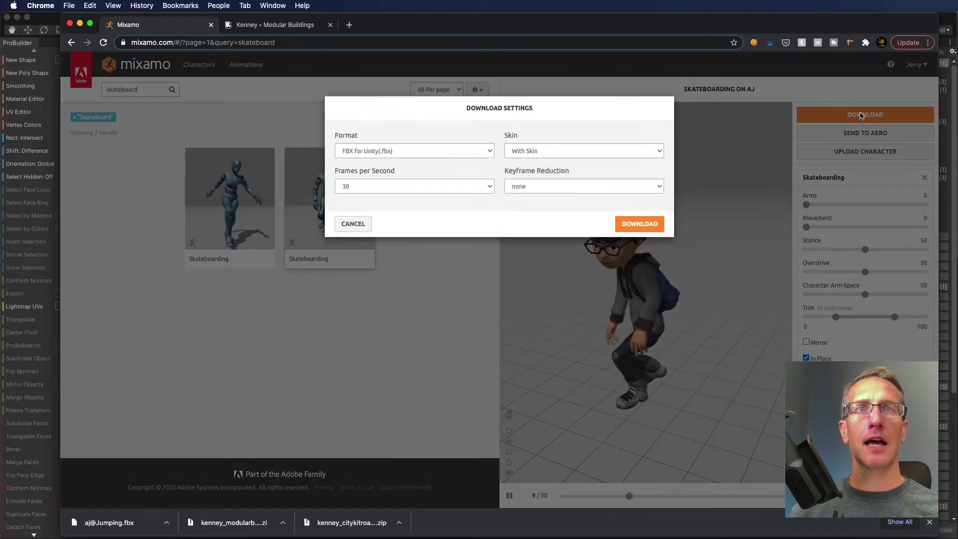
click(532, 155)
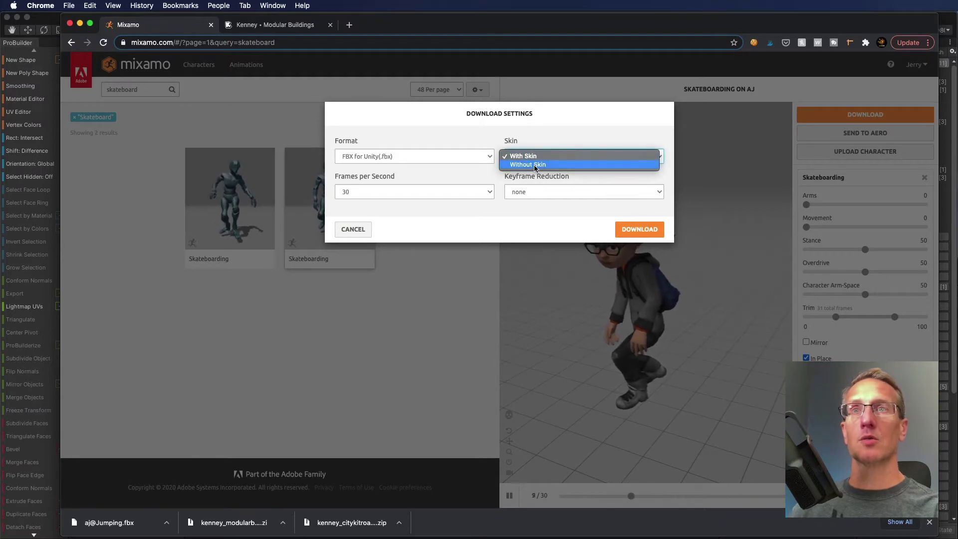
click(534, 165)
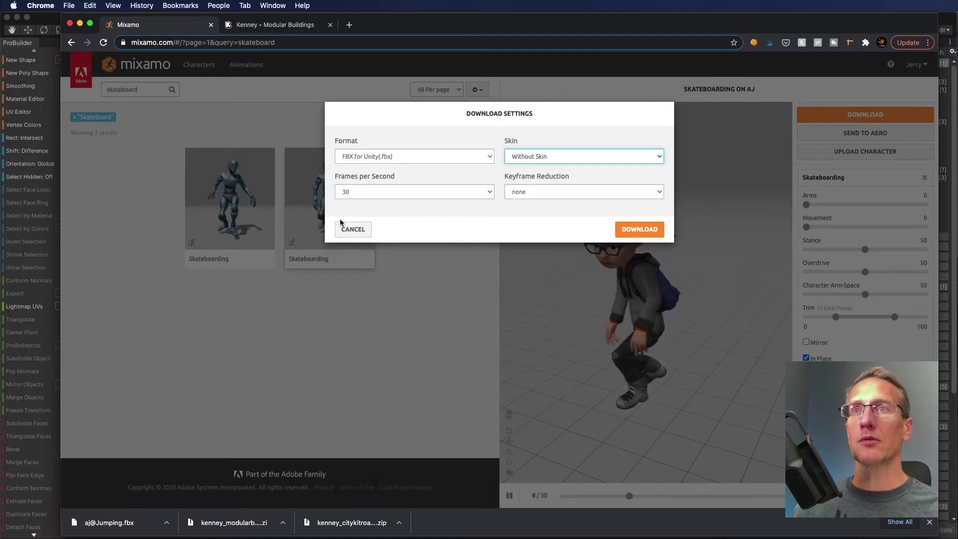
click(641, 231)
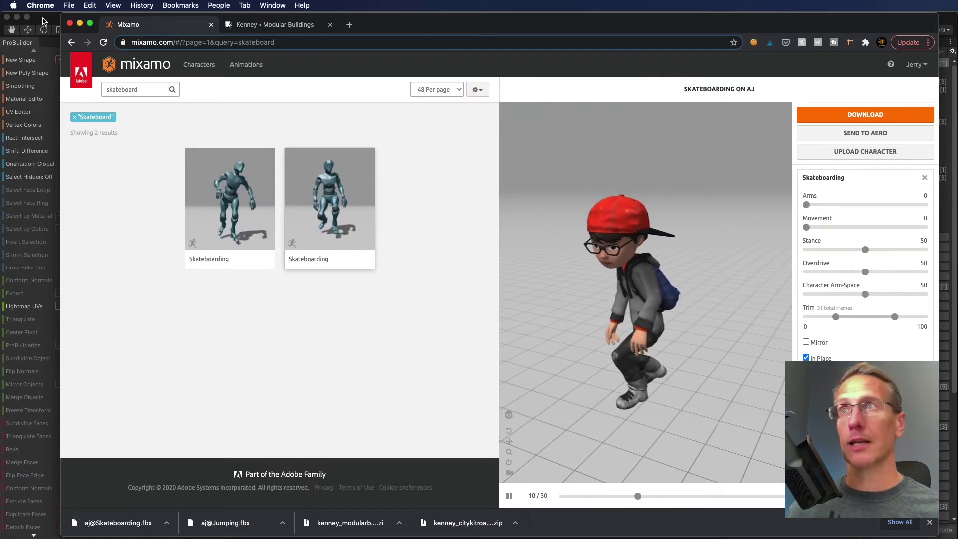
click(43, 21)
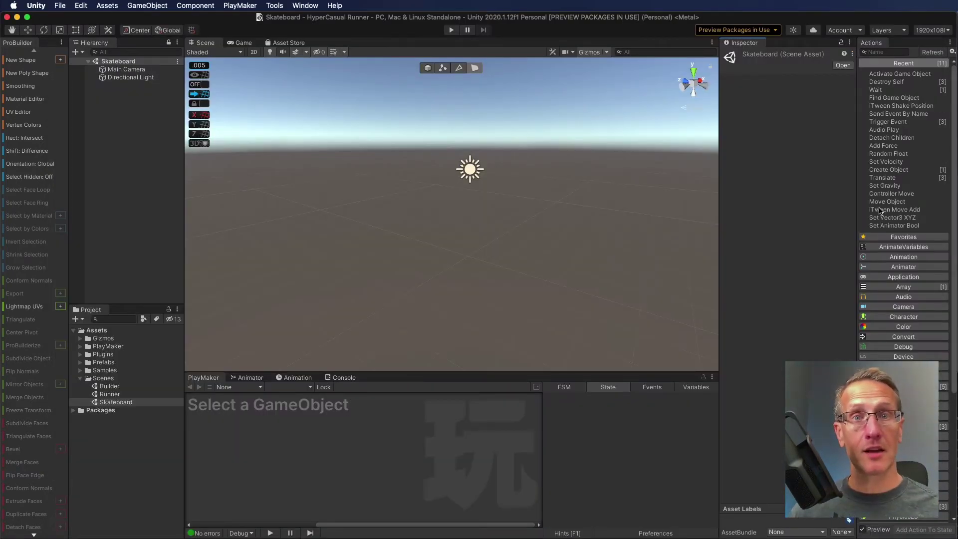
key(super+Tab)
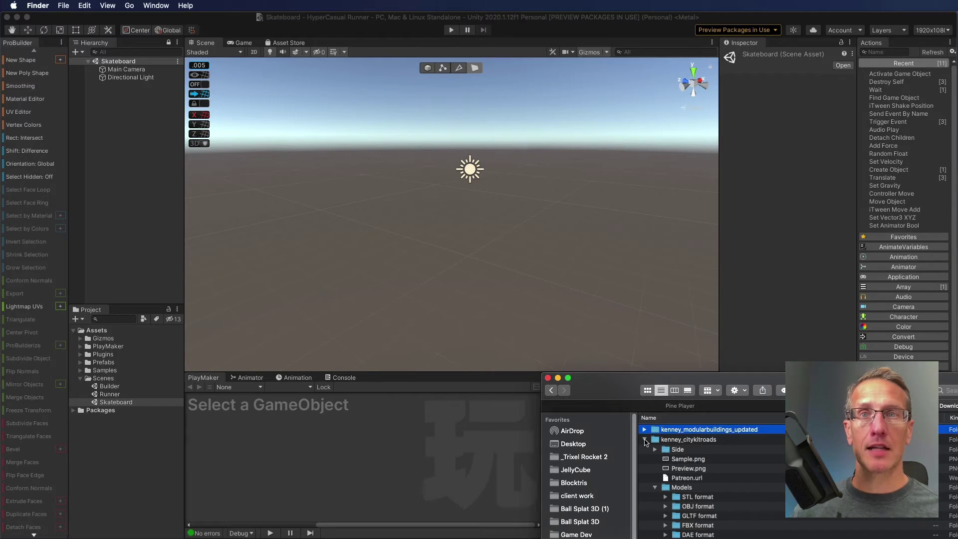
click(645, 440)
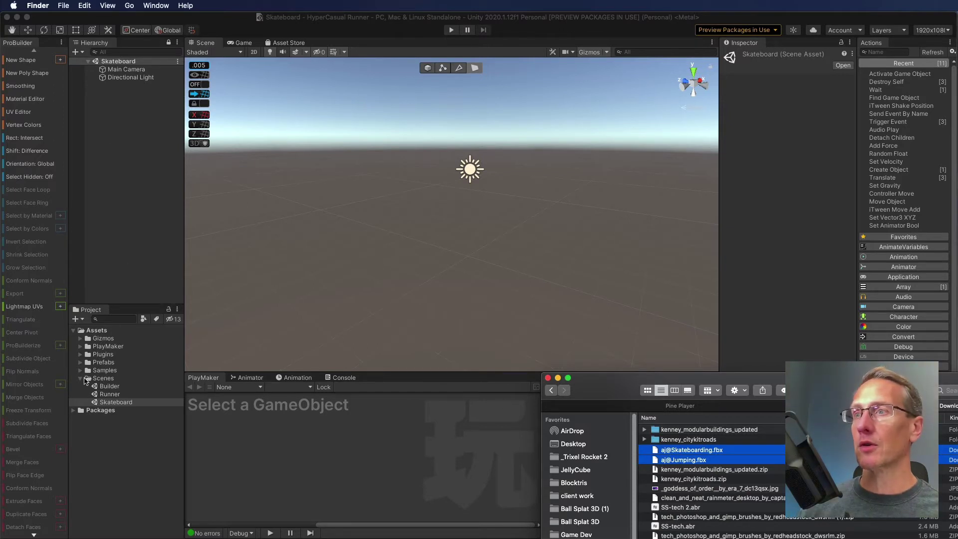
click(80, 379)
right_click(100, 402)
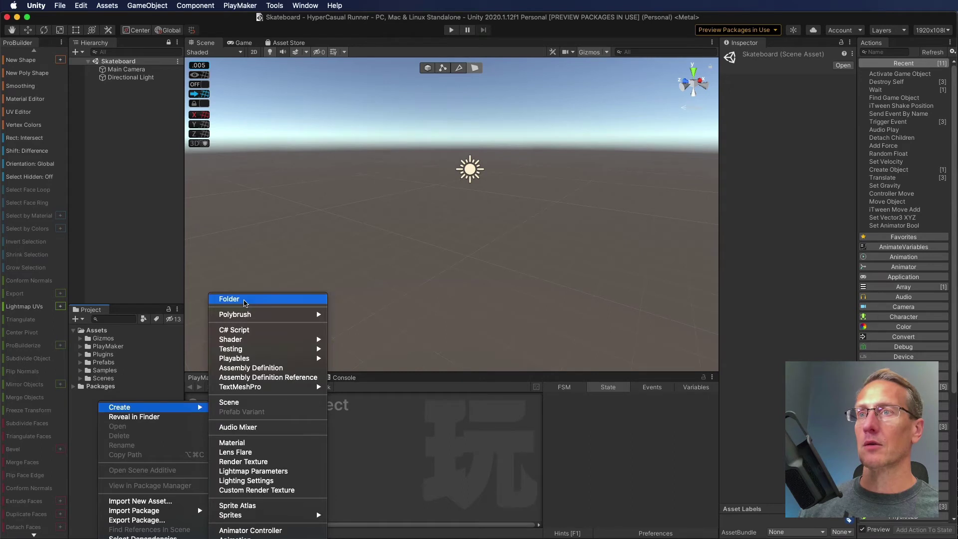
click(244, 299)
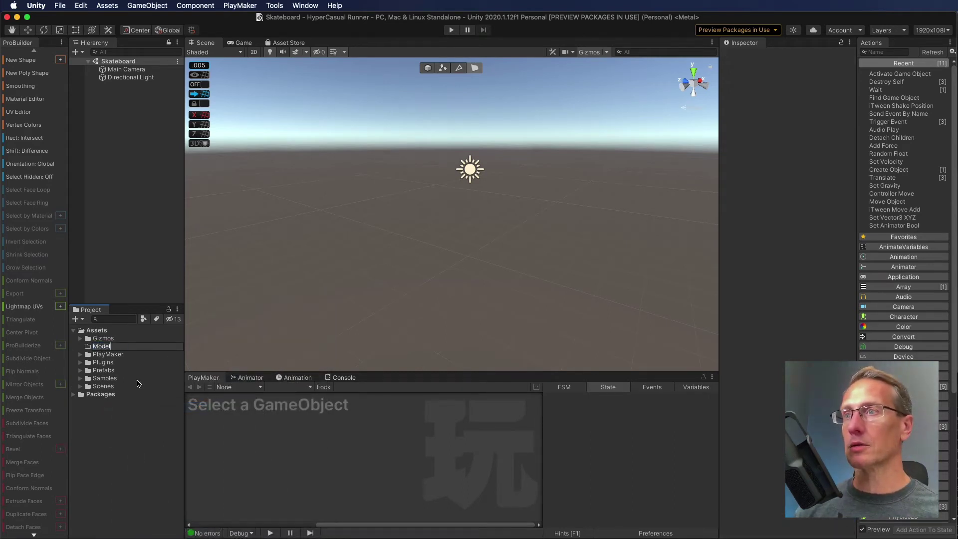
key(Return)
key(super+Tab)
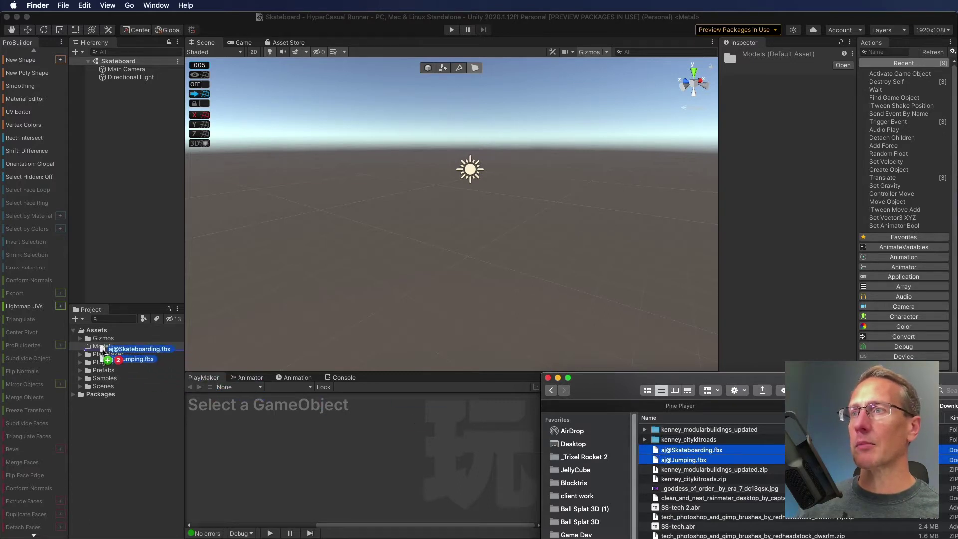
click(138, 455)
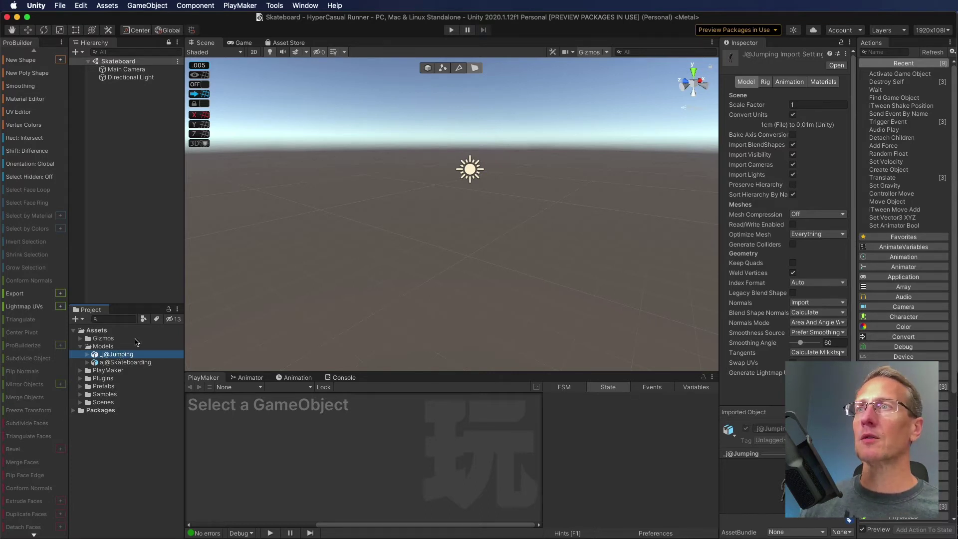
Step: Drop the aj@Jumping model into the scene, then delete its _j@Jumping root from the Hierarchy
drag(360, 262, 367, 264)
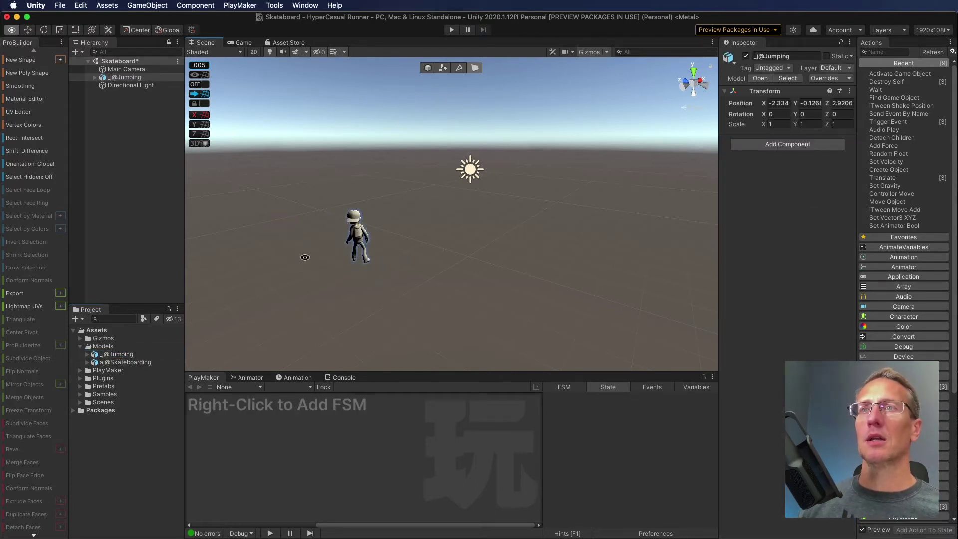
alt+drag(305, 257, 242, 253)
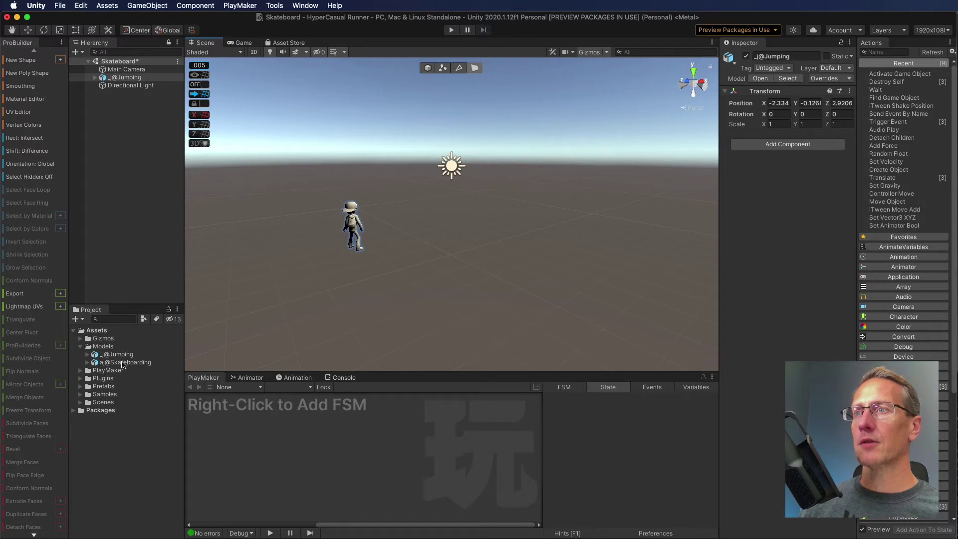
click(356, 232)
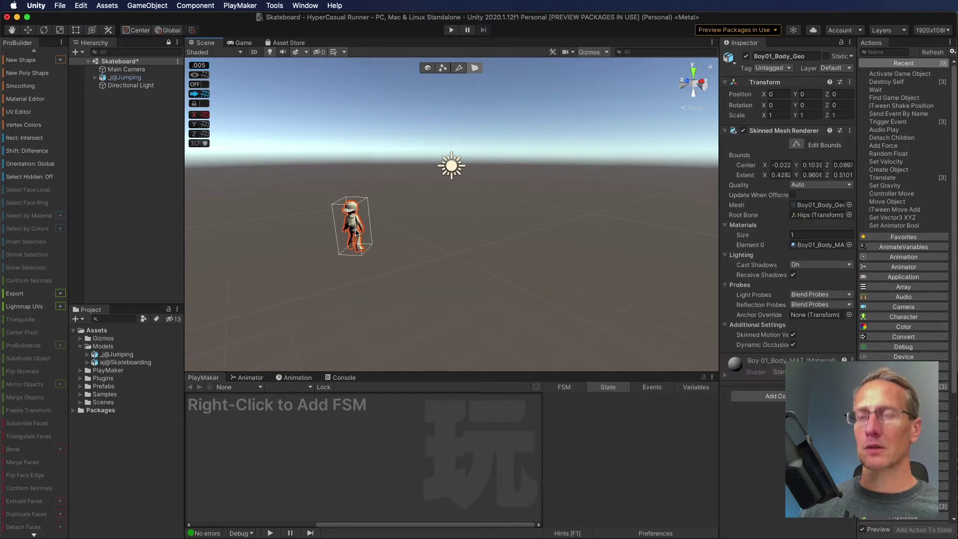
click(356, 232)
click(357, 231)
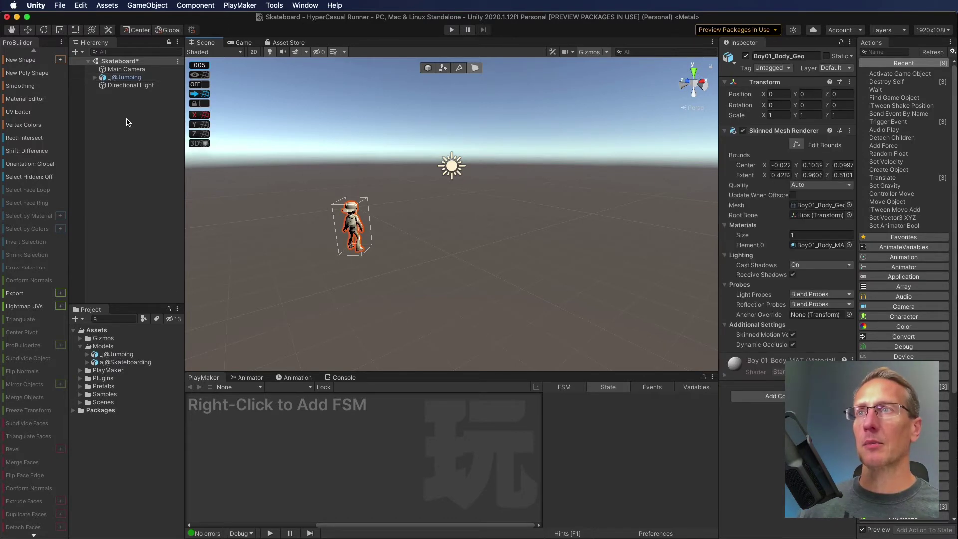
click(126, 79)
key(super+BackSpace)
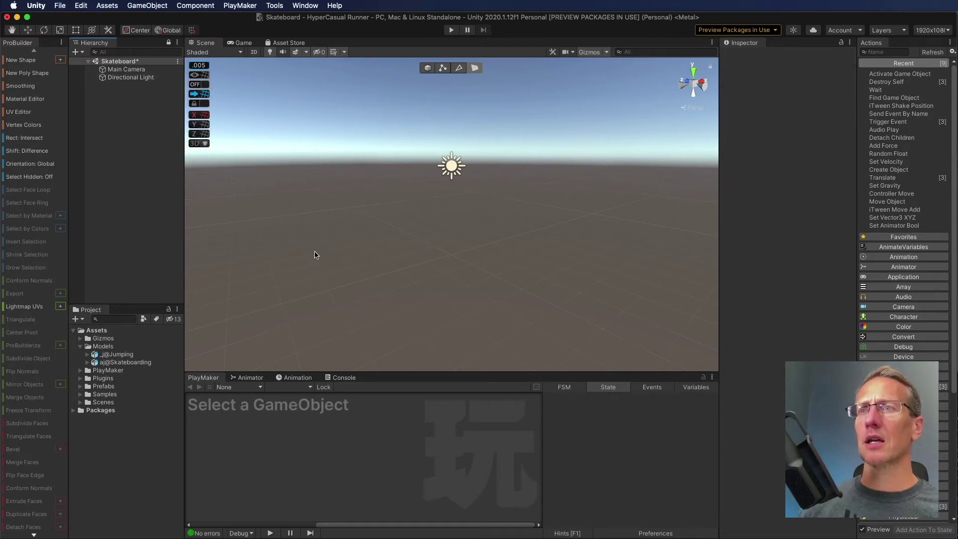
alt+drag(315, 254, 435, 244)
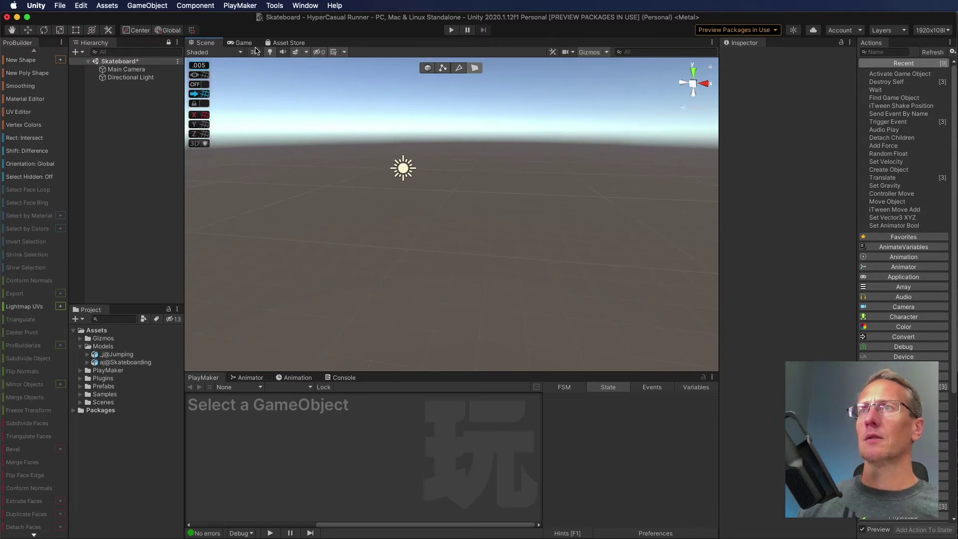
scroll(474, 284, down, 2)
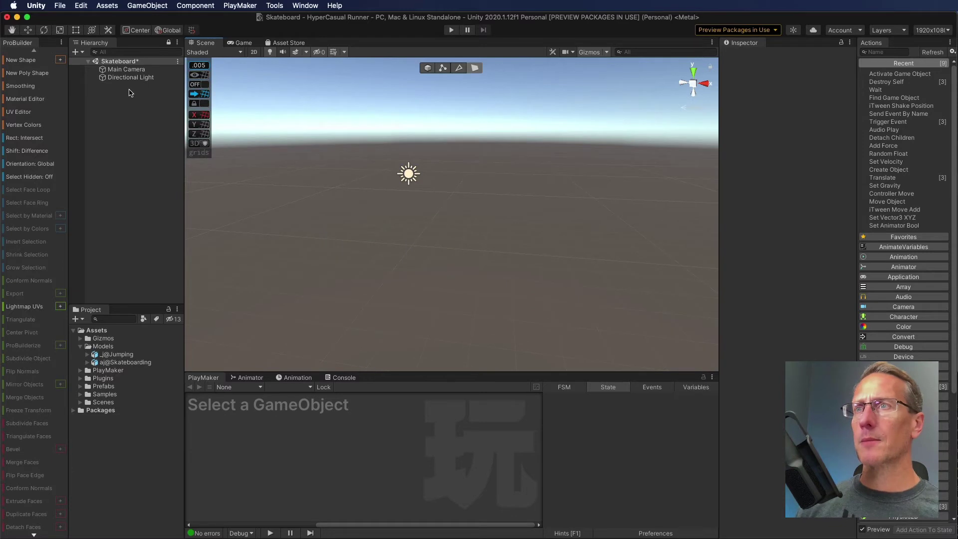
Step: Frame the Main Camera and raise its Position Y from 1 to 5.81
click(114, 70)
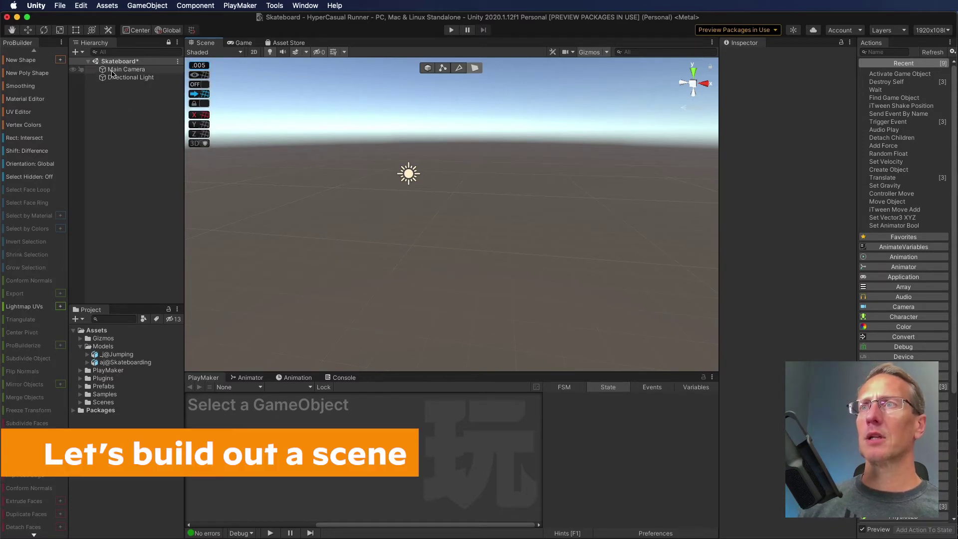
double_click(114, 70)
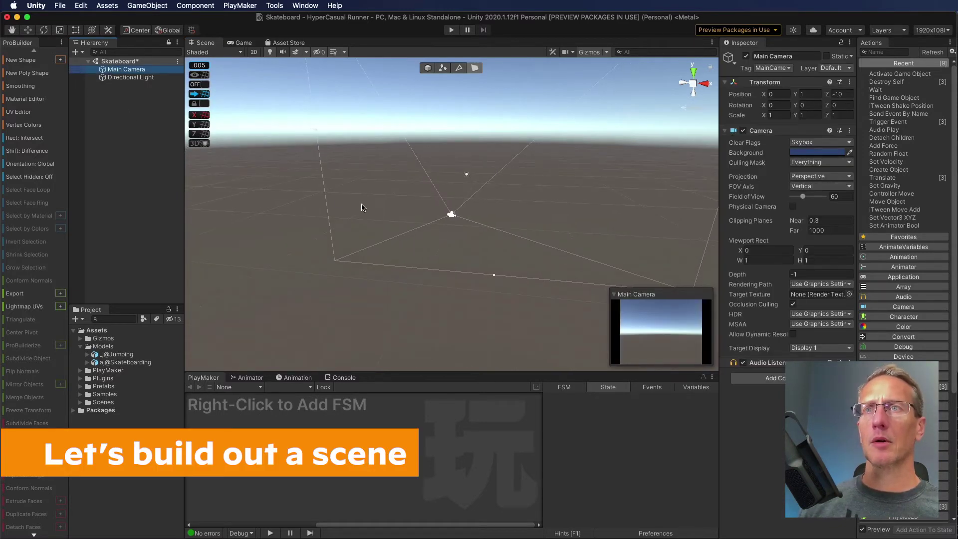
alt+drag(409, 234, 355, 205)
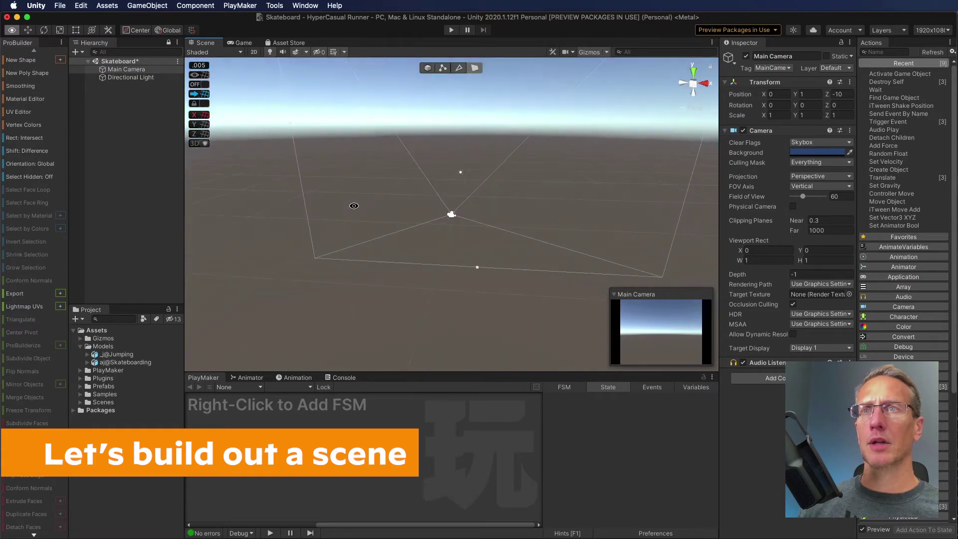
alt+drag(461, 196, 465, 132)
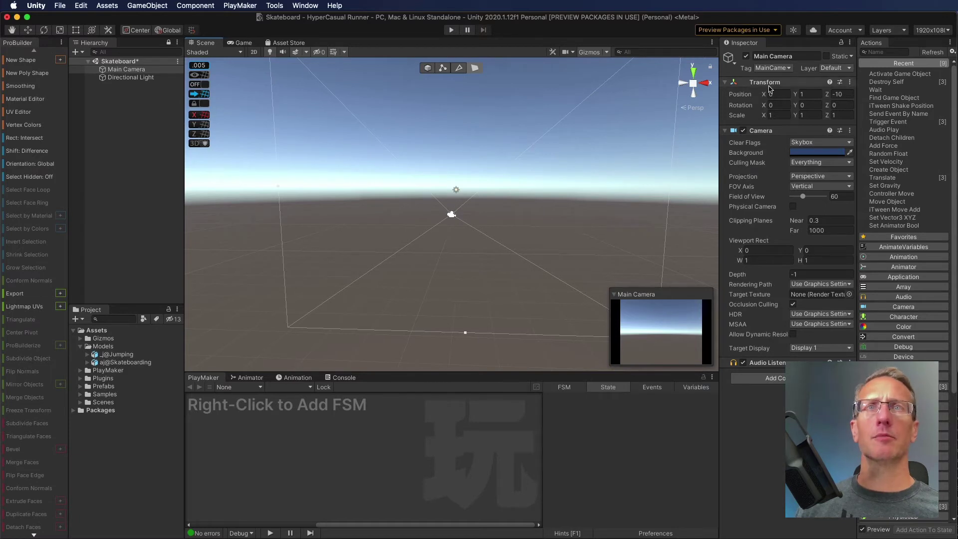
drag(795, 96, 815, 18)
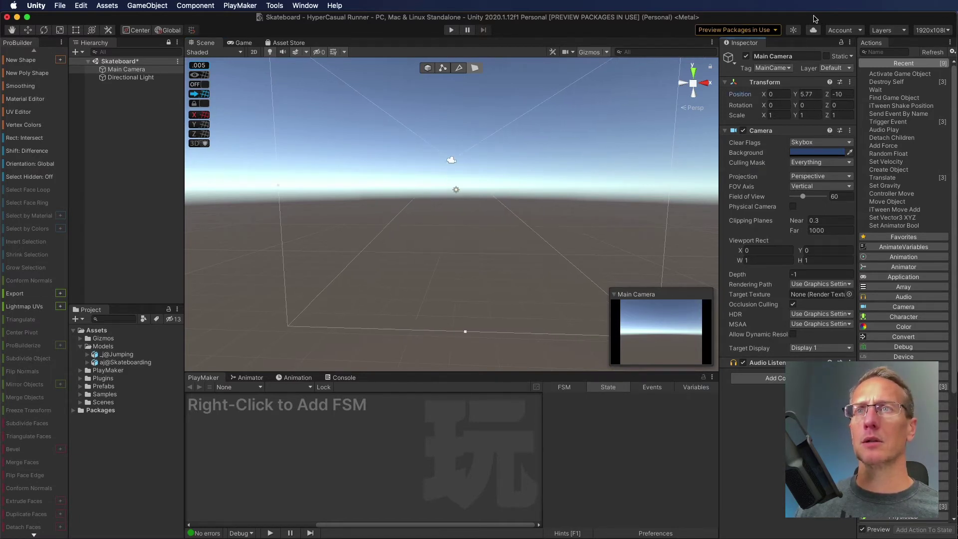
click(143, 85)
Step: Add a Plane 3D object to the scene from the Hierarchy
right_click(121, 88)
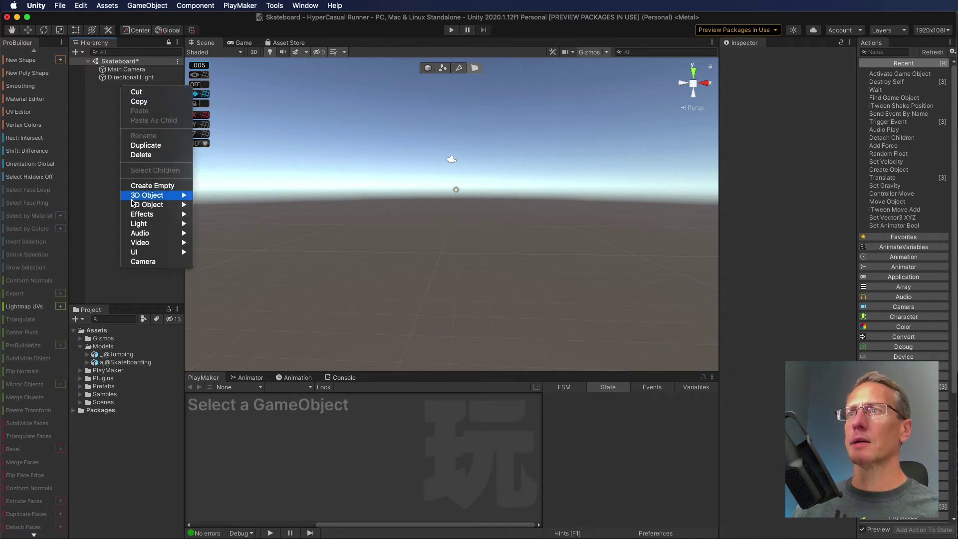
mouse_move(132, 199)
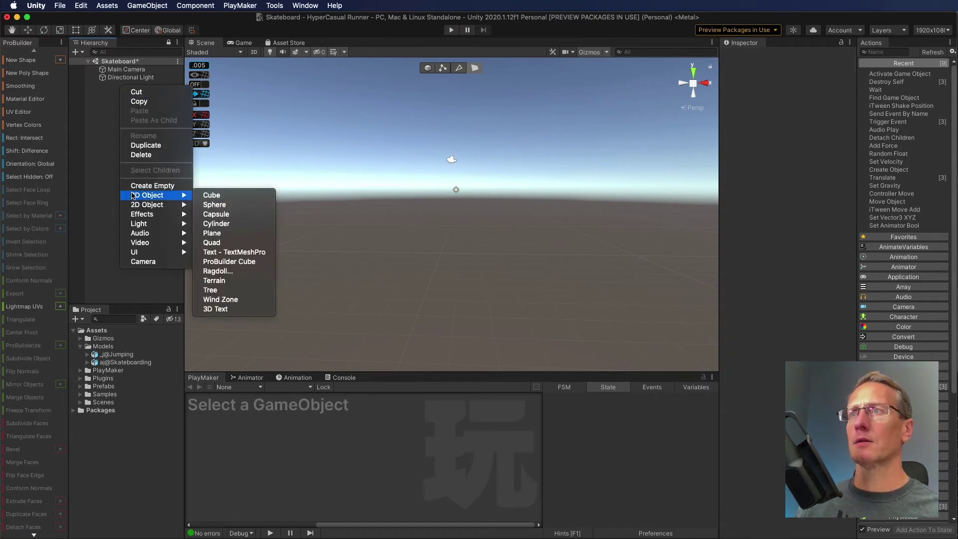
click(216, 233)
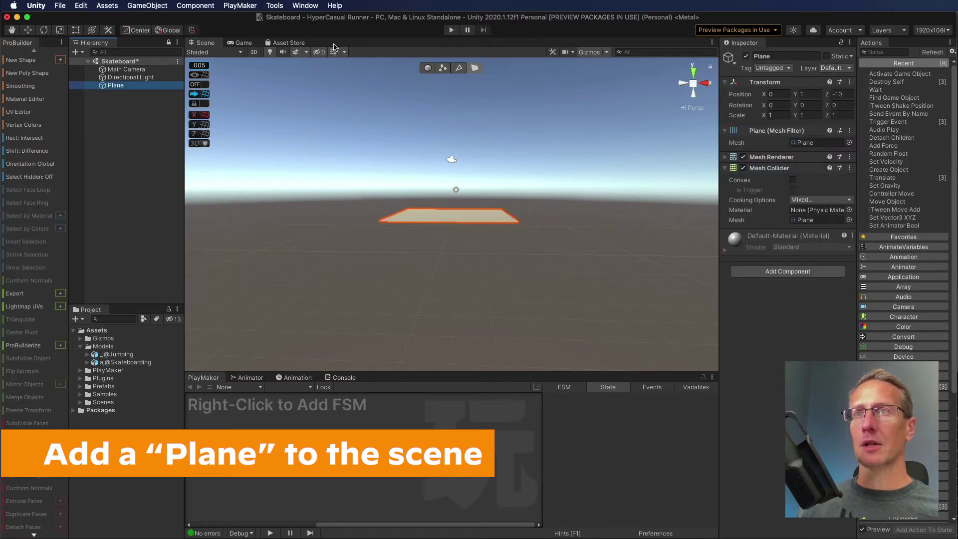
click(236, 44)
click(196, 44)
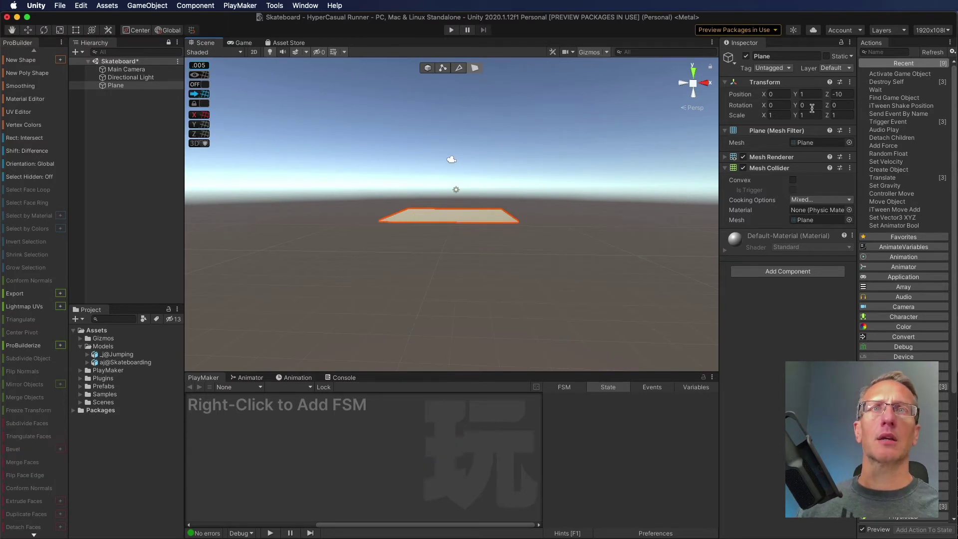
Step: Set the plane's Position Z to 0 and its Scale X to 20 and Z to 100
click(846, 94)
text(0)
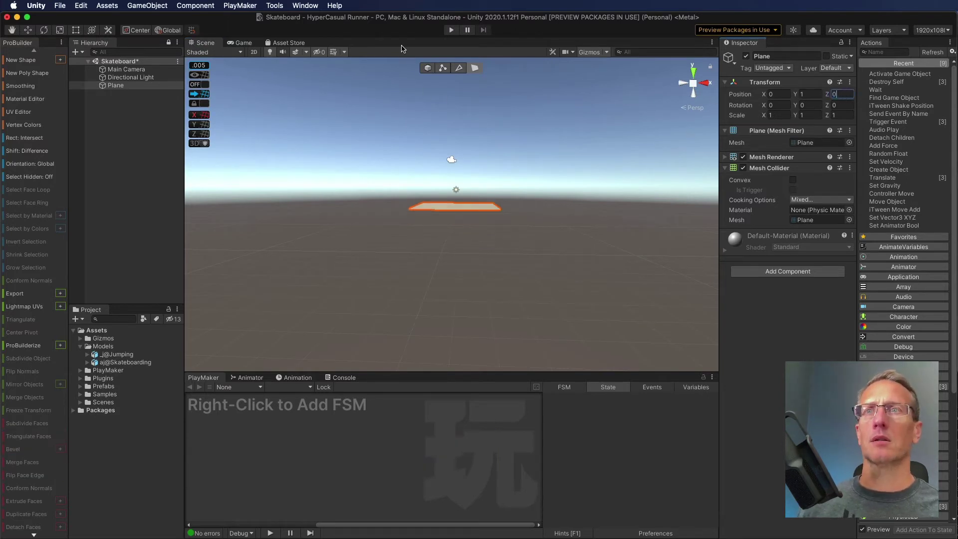
click(237, 44)
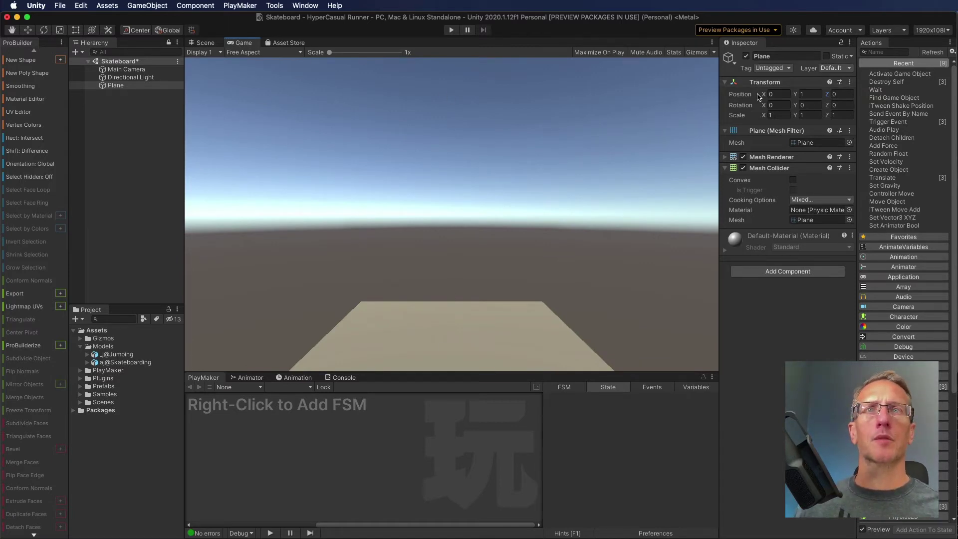
click(780, 115)
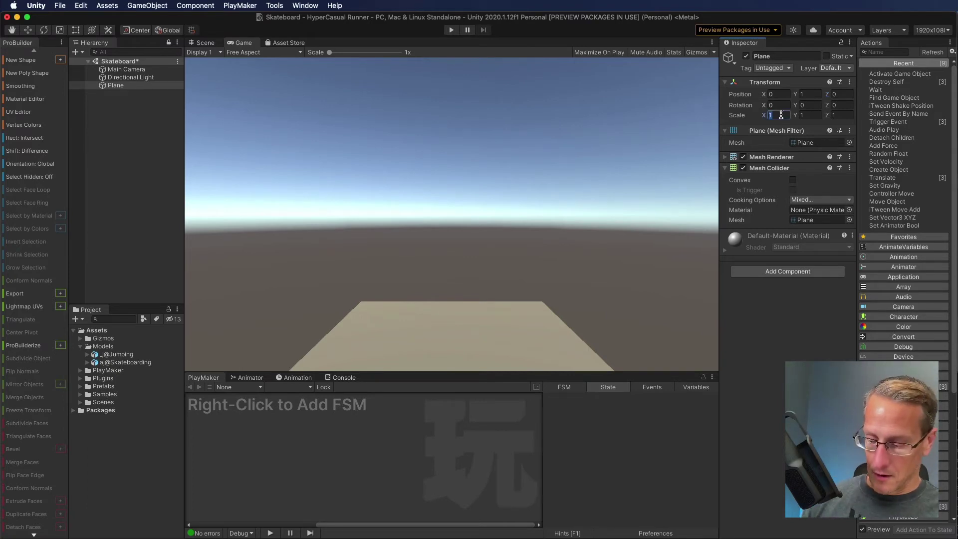
text(2)
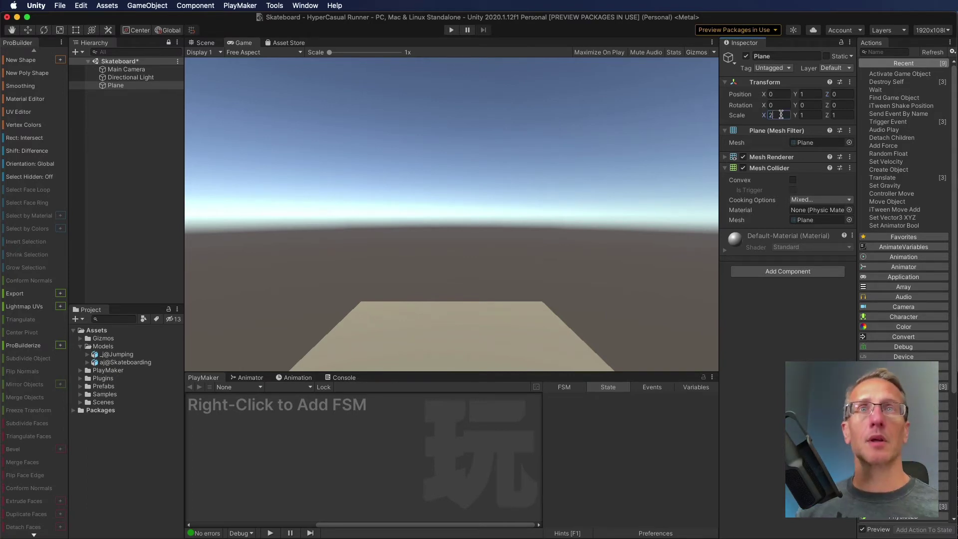
text(0)
key(Tab)
key(Tab)
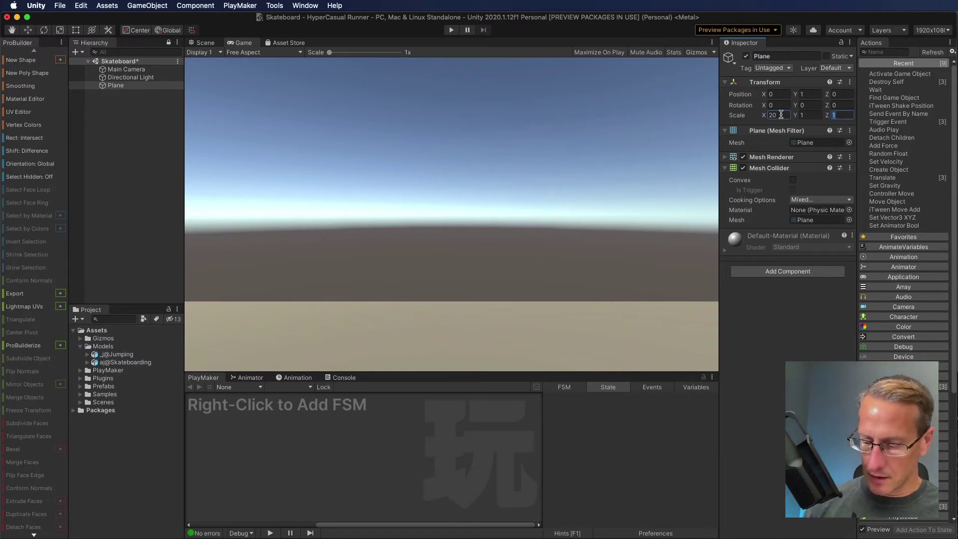
text(100)
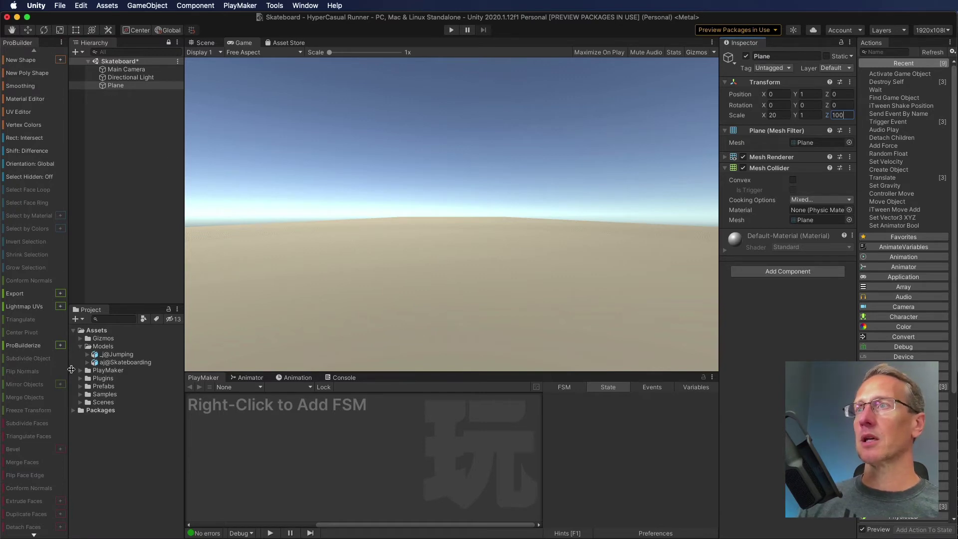
Step: Create a Materials folder in the Assets panel
click(80, 347)
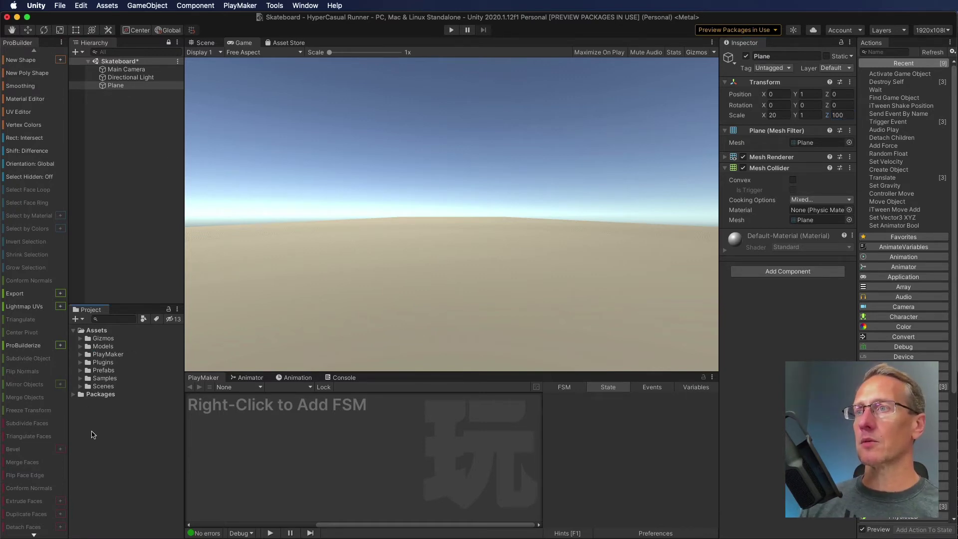
right_click(94, 432)
mouse_move(105, 437)
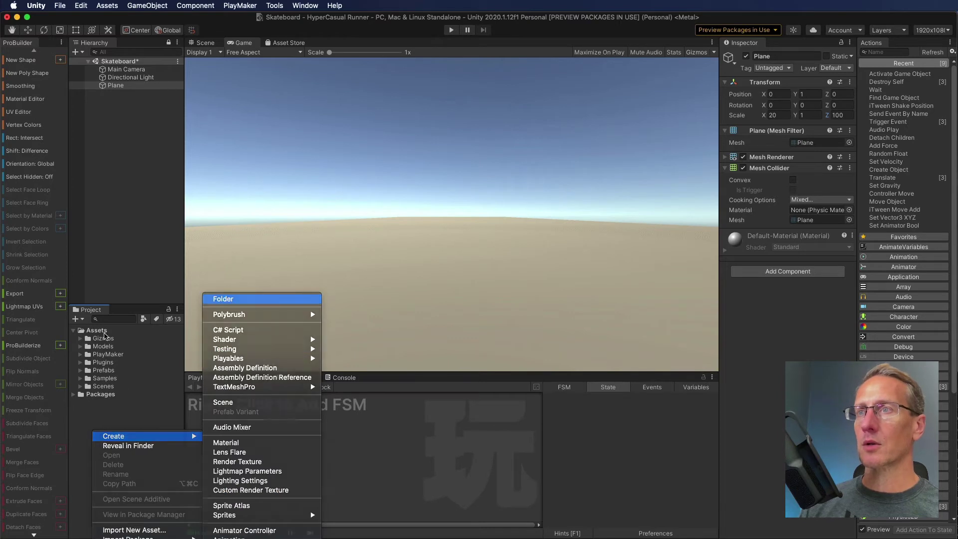
click(224, 299)
text(Materials)
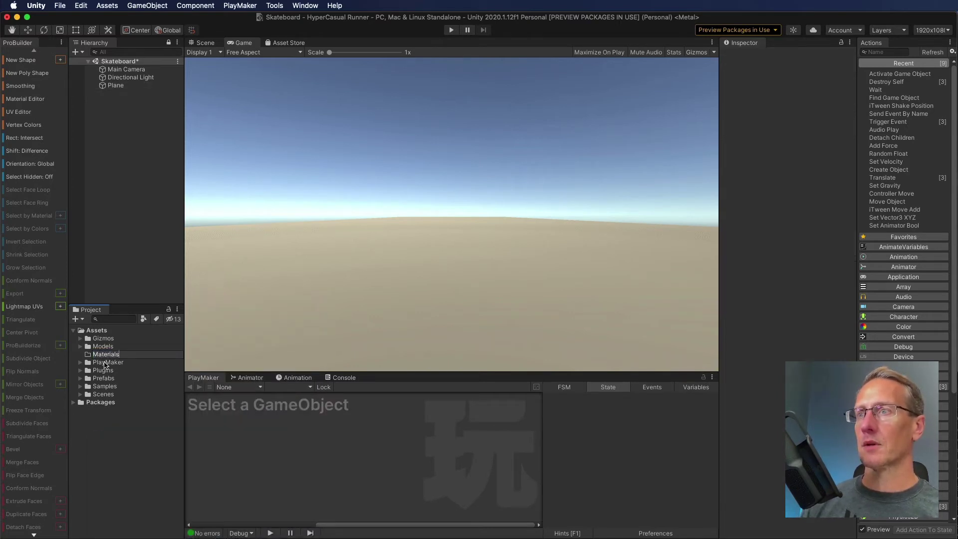
key(Return)
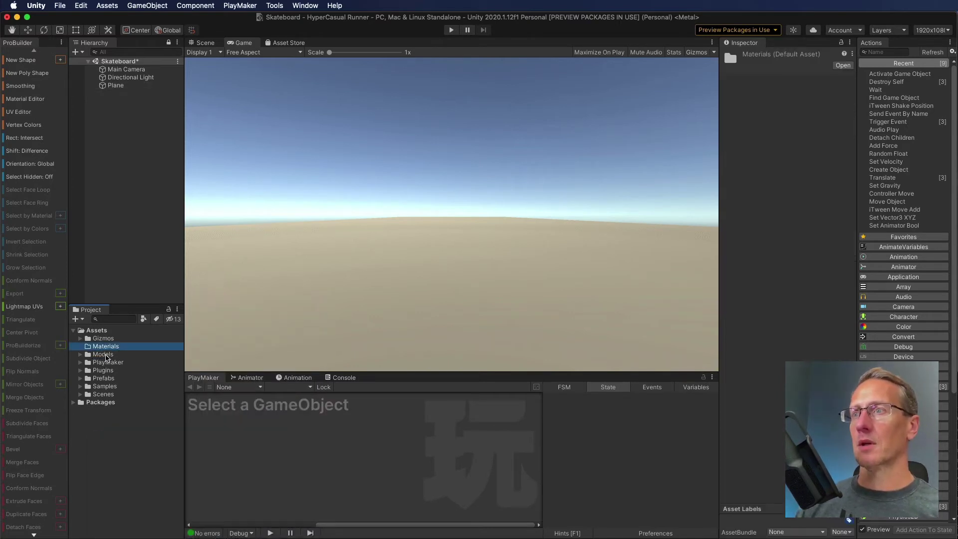
Step: Create a new material named Street inside the Materials folder
right_click(93, 347)
mouse_move(132, 355)
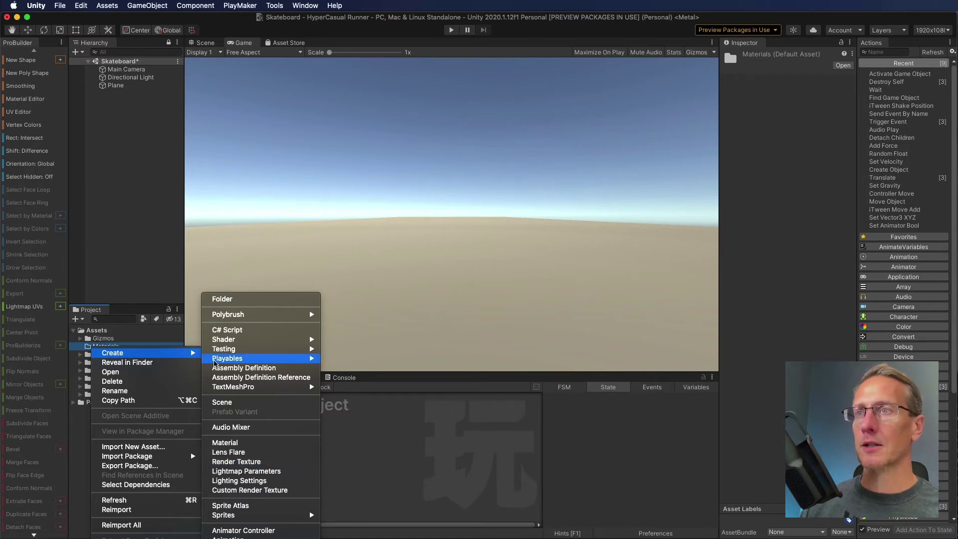
click(225, 451)
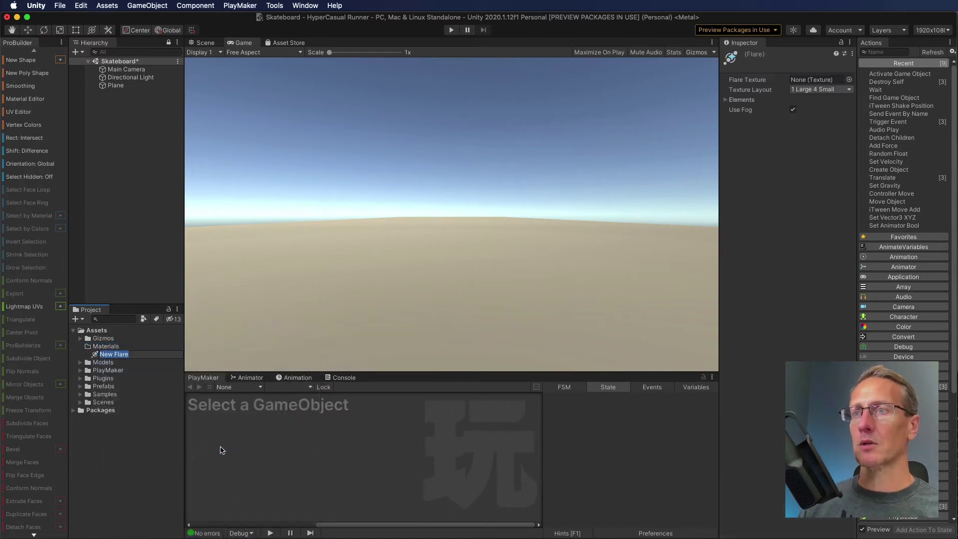
right_click(99, 344)
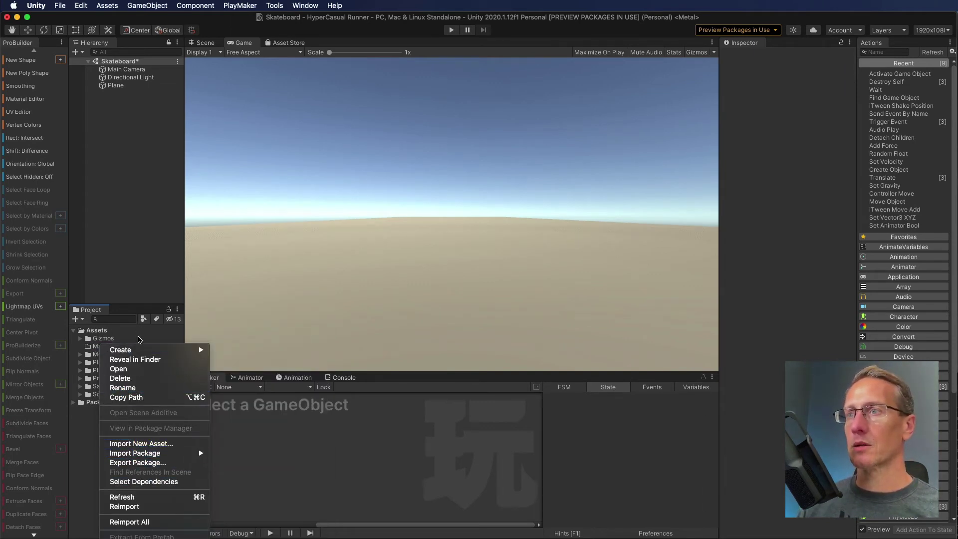
click(100, 346)
right_click(101, 346)
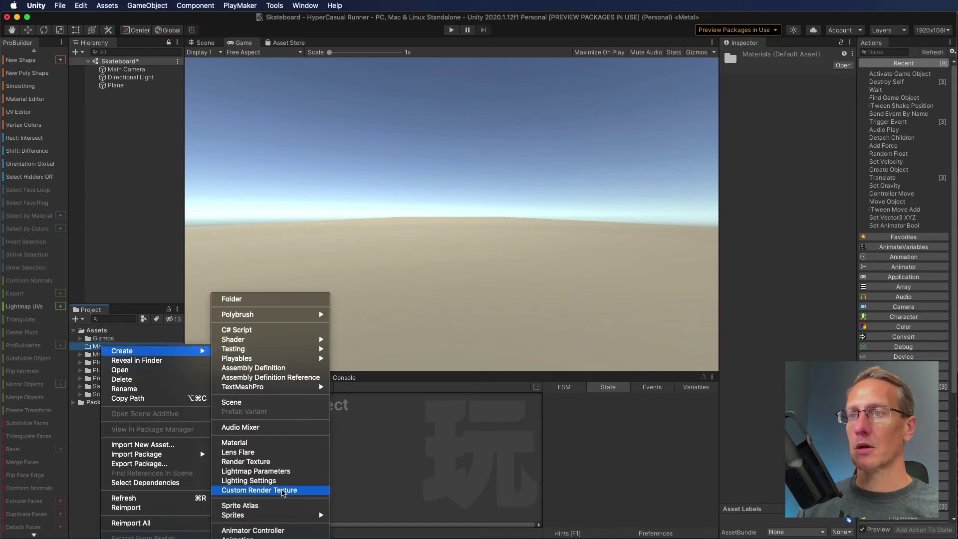
click(234, 442)
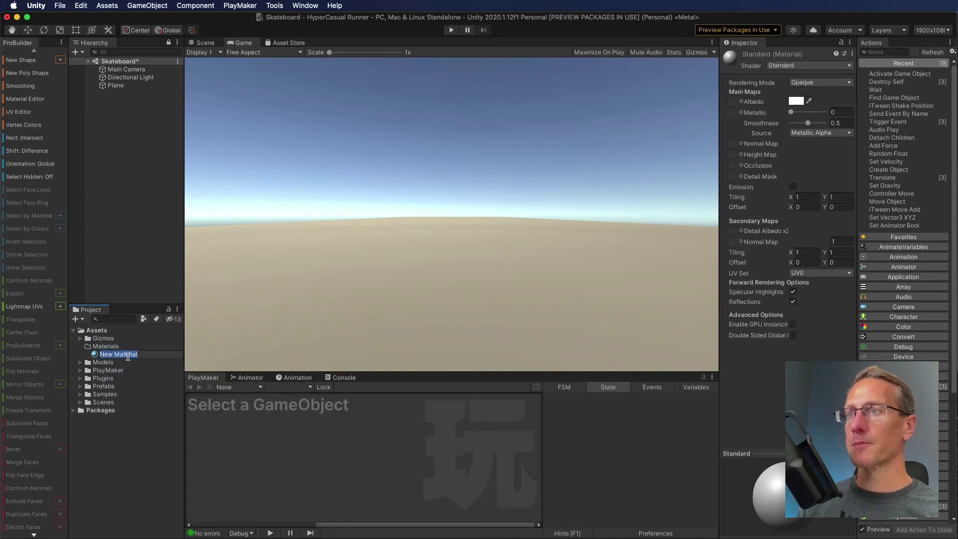
text(Street)
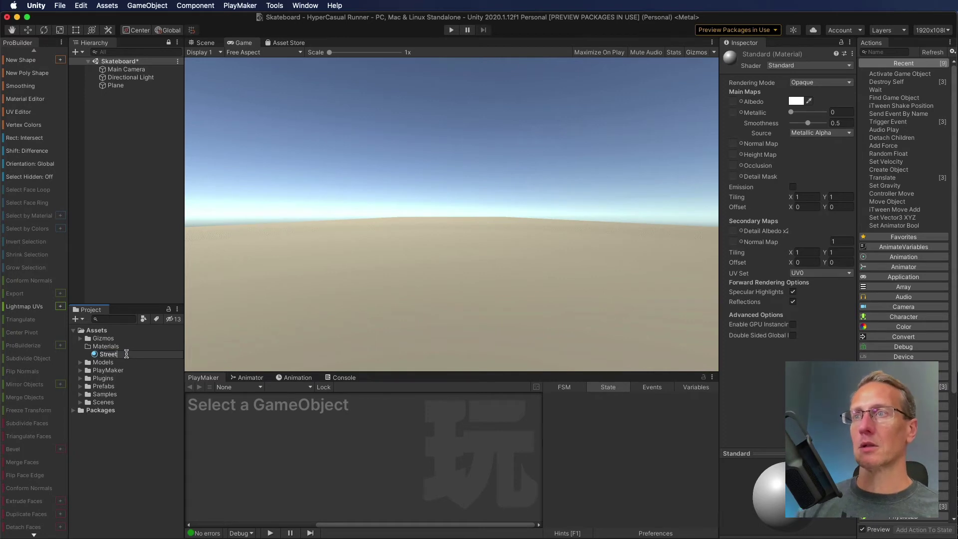
key(Return)
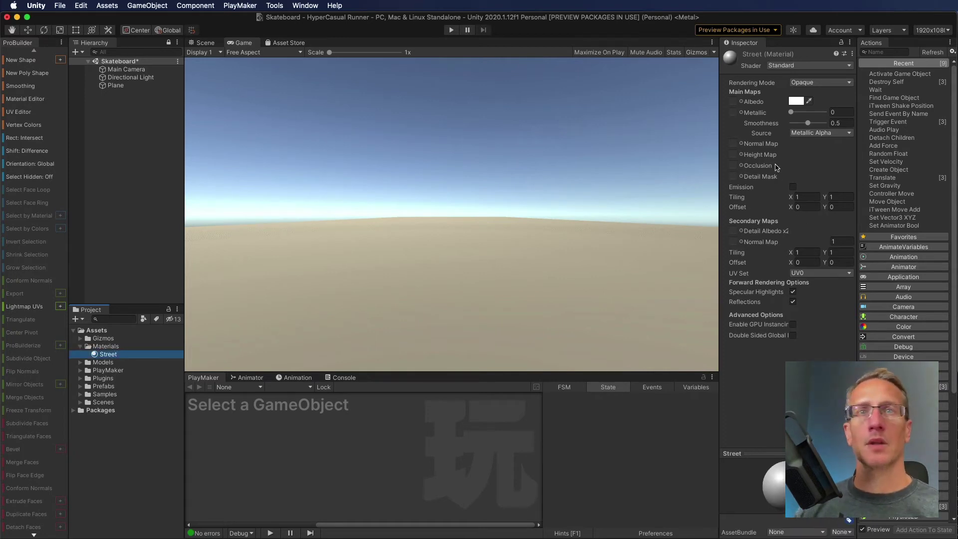
Step: Apply the Street material to the ground plane and set its albedo to grey 9D9D9D
drag(105, 354, 305, 61)
click(202, 43)
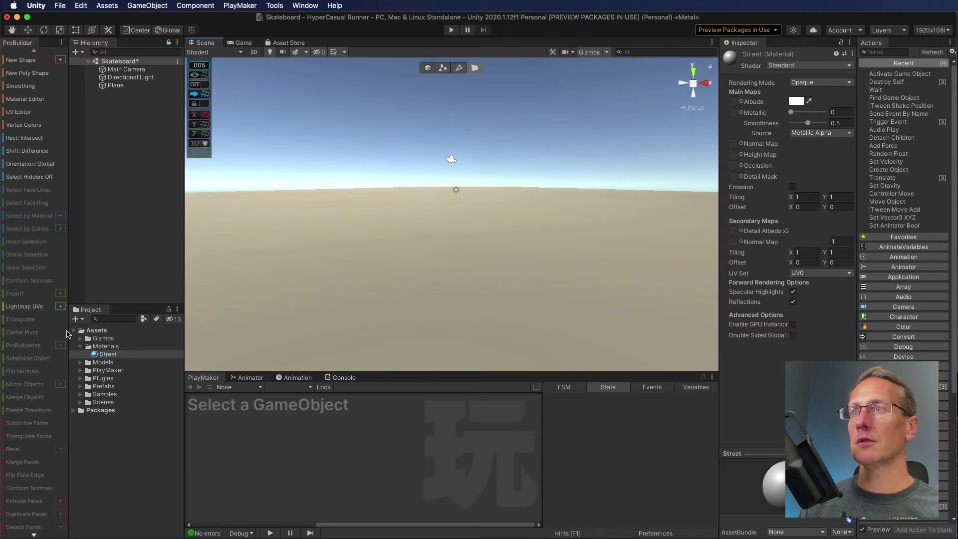
drag(101, 354, 457, 256)
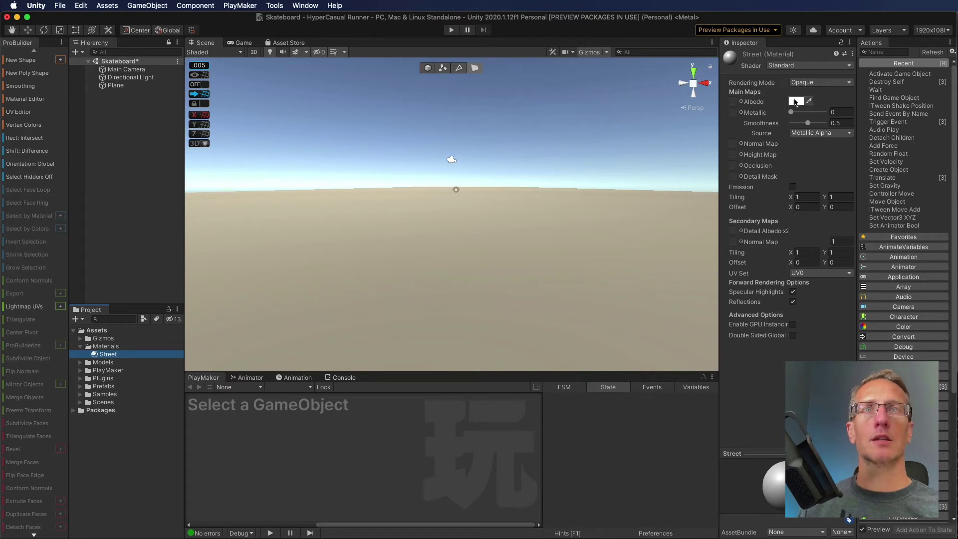
click(795, 102)
click(826, 166)
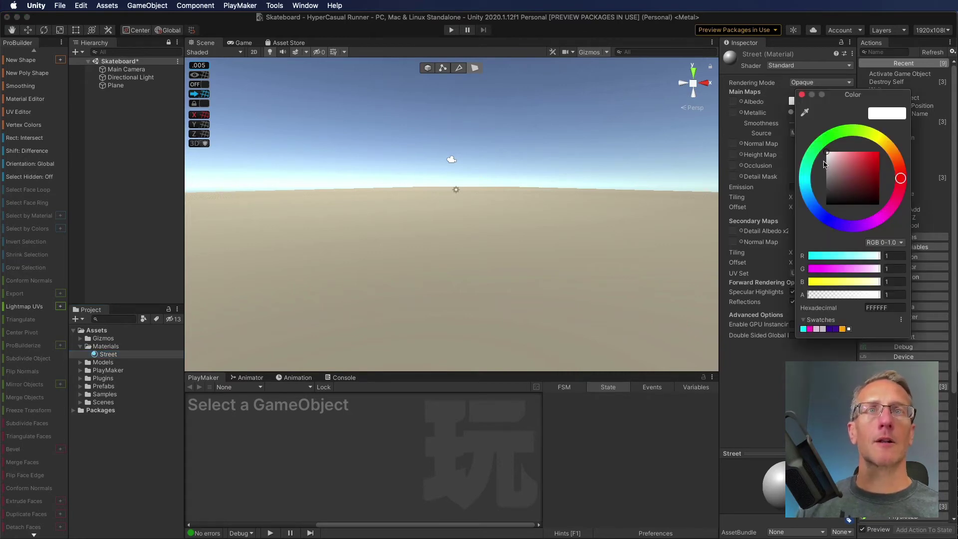
drag(823, 170, 811, 174)
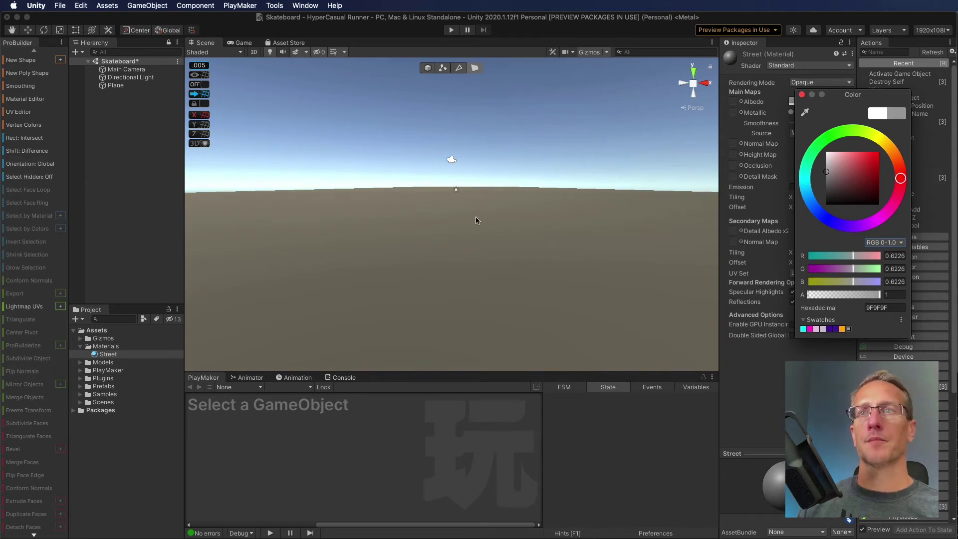
click(823, 175)
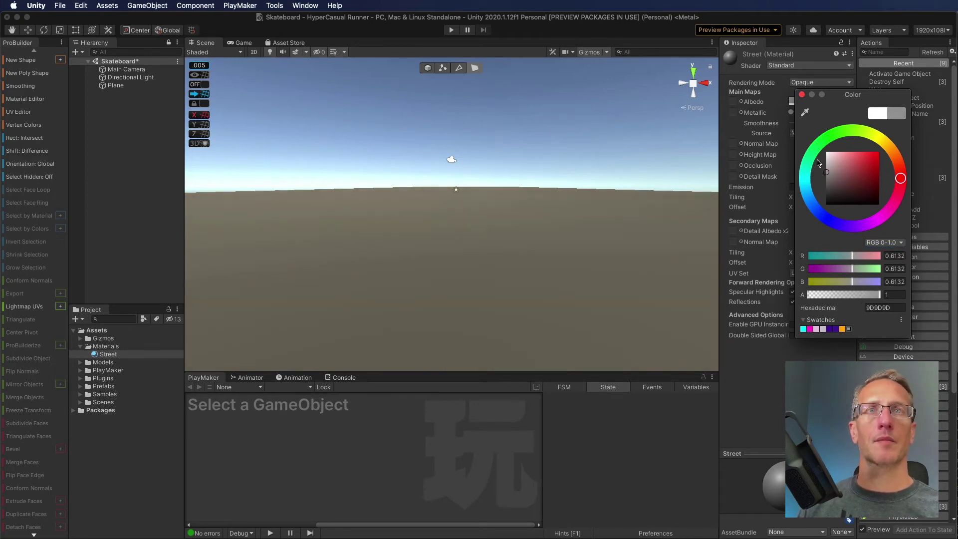
click(802, 94)
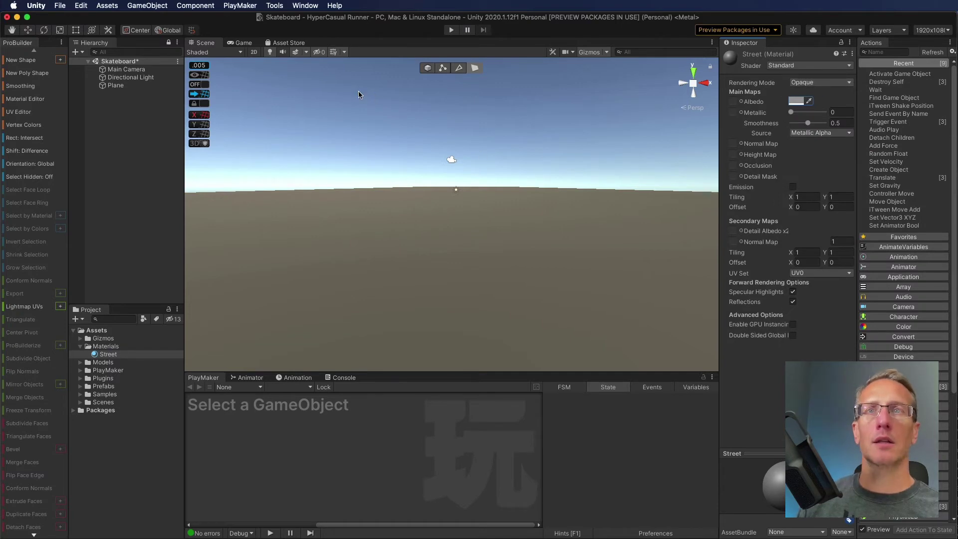
click(121, 77)
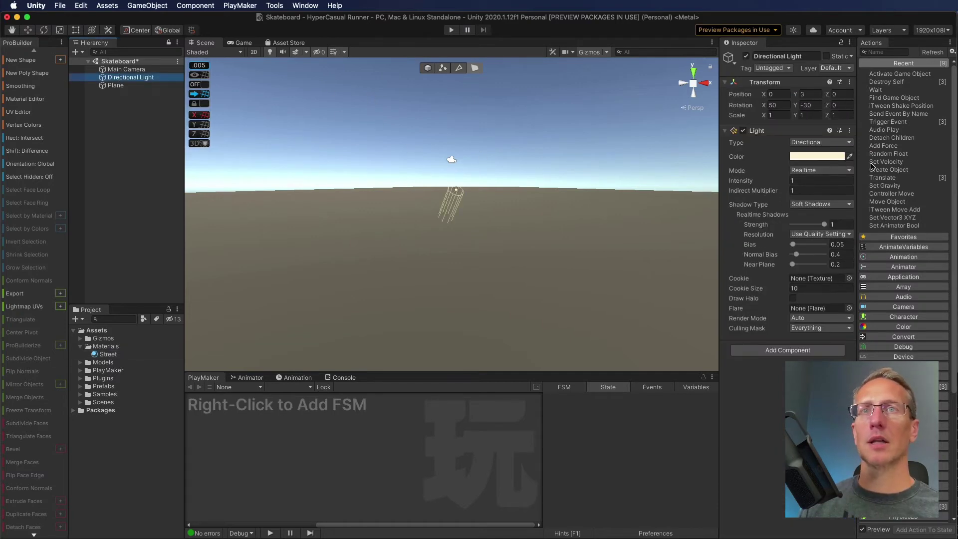
Step: Change the Directional Light's colour from warm yellow to pure white
click(818, 157)
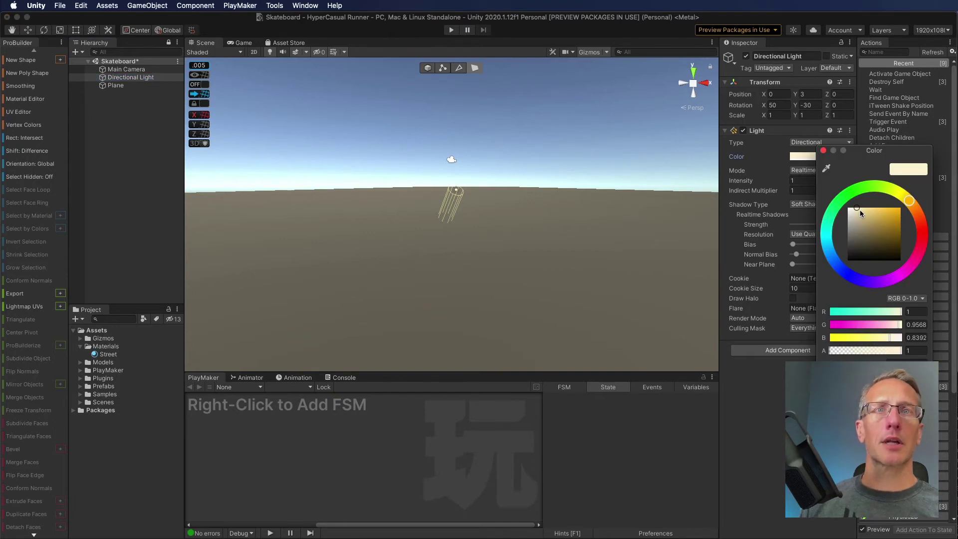
drag(854, 207, 844, 207)
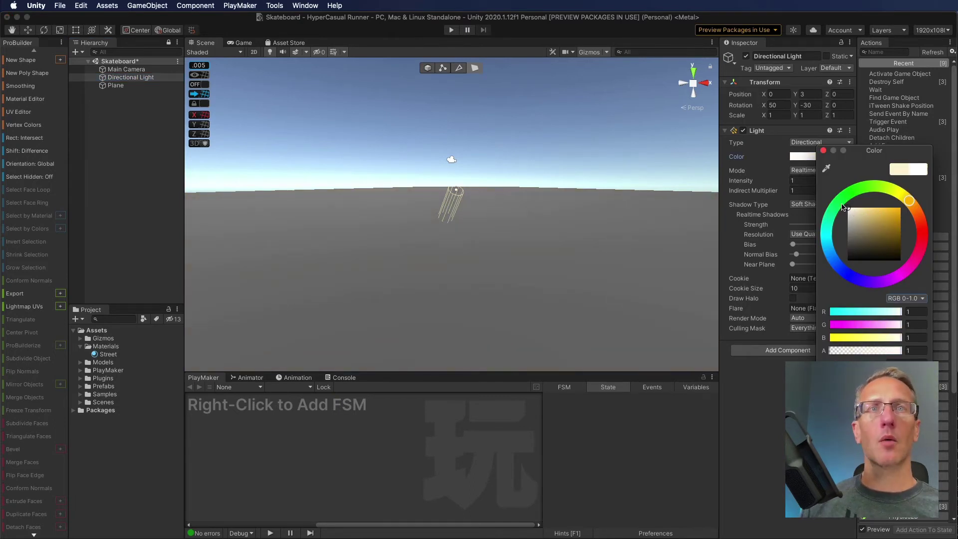
click(823, 150)
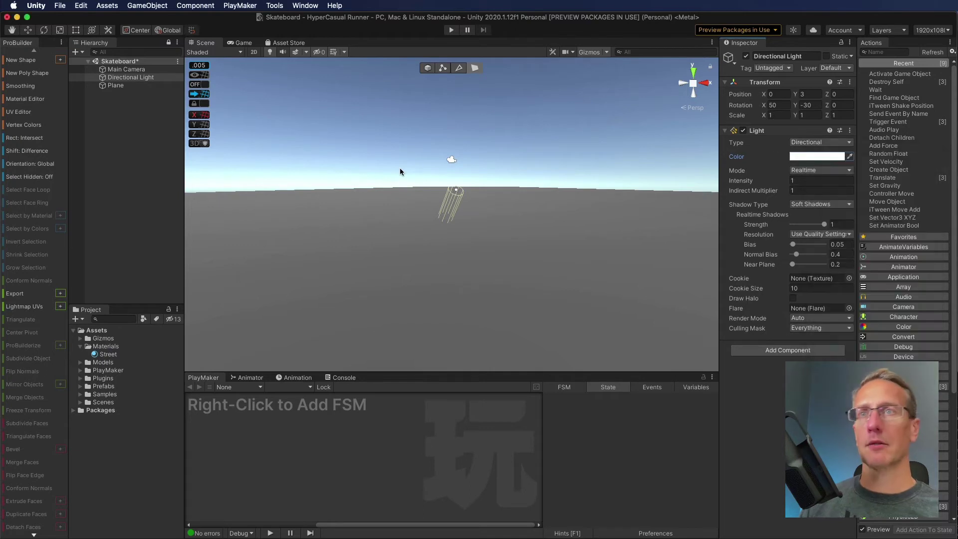
Step: Create an empty GameObject in the Hierarchy and rename it Buildings
click(121, 98)
right_click(122, 131)
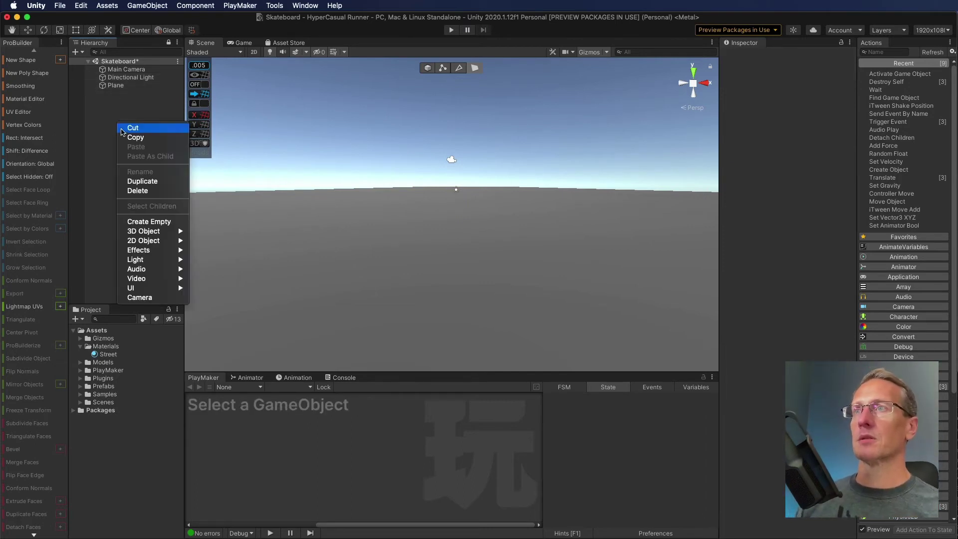
click(147, 222)
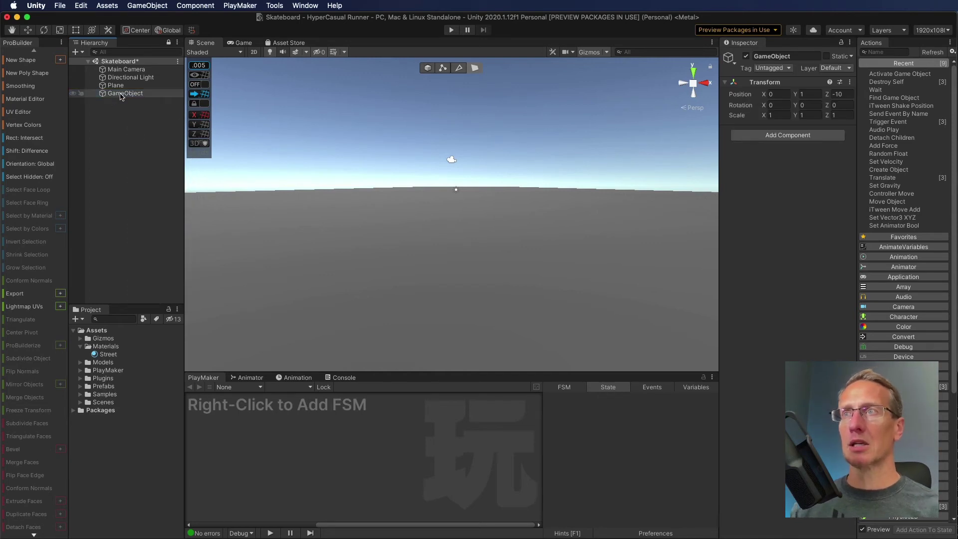
click(121, 94)
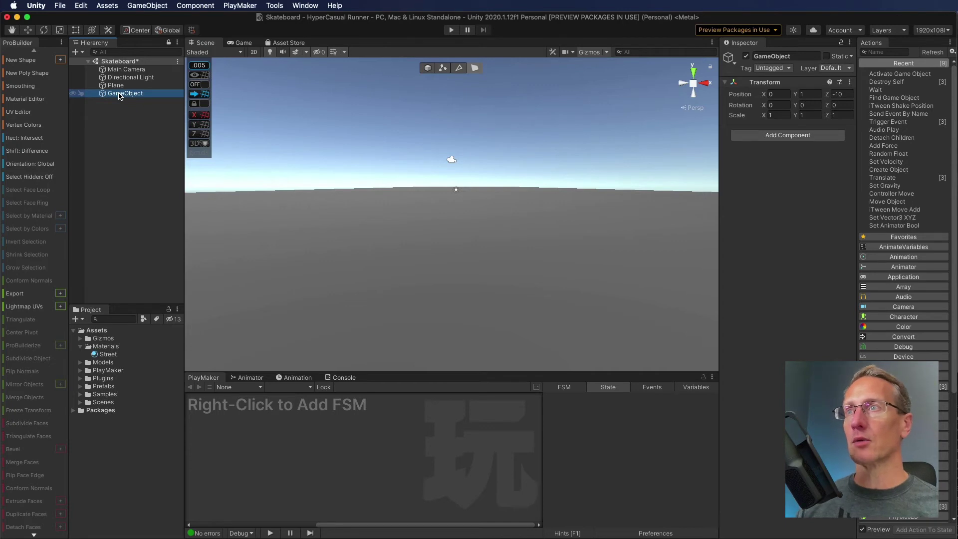
click(119, 94)
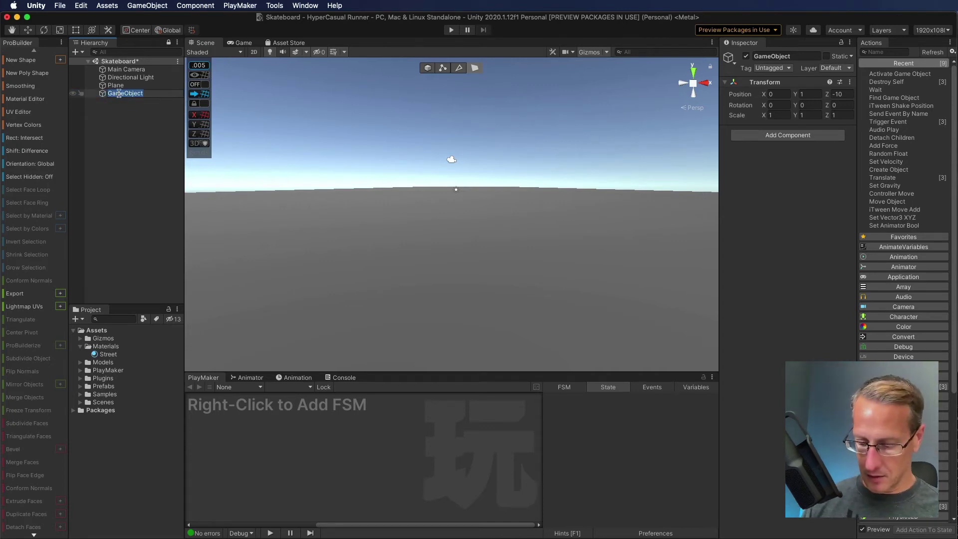
text(Buil)
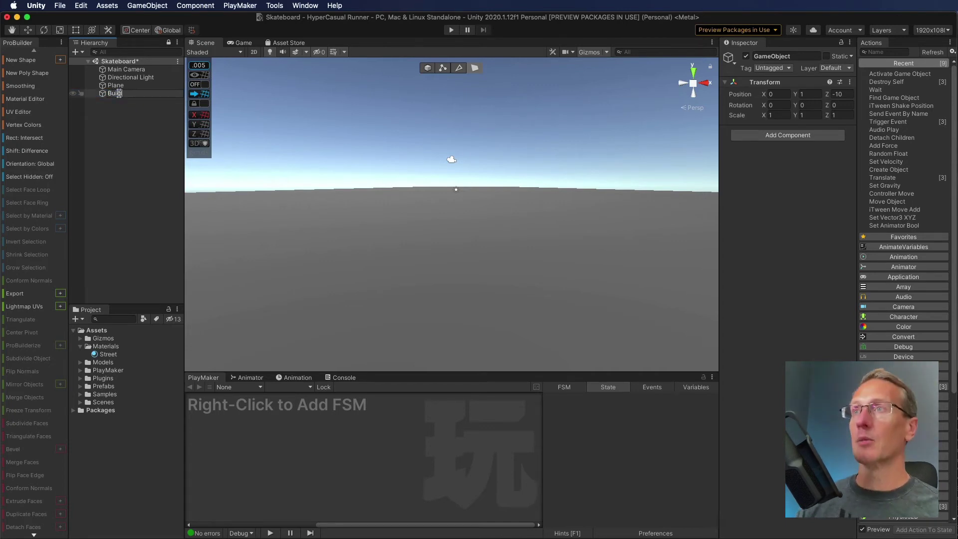
text(dings)
key(Return)
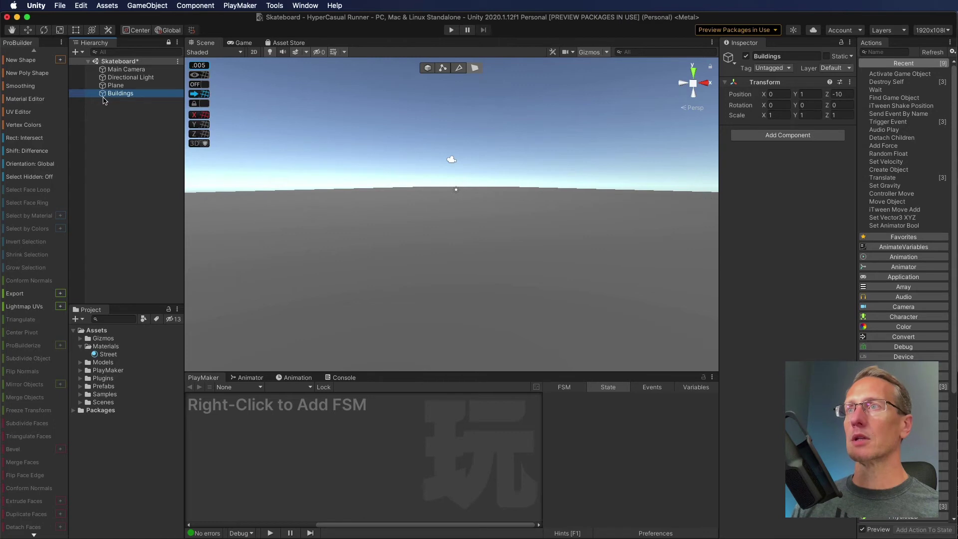
Step: Add a Cube as a child of the Buildings object
right_click(105, 95)
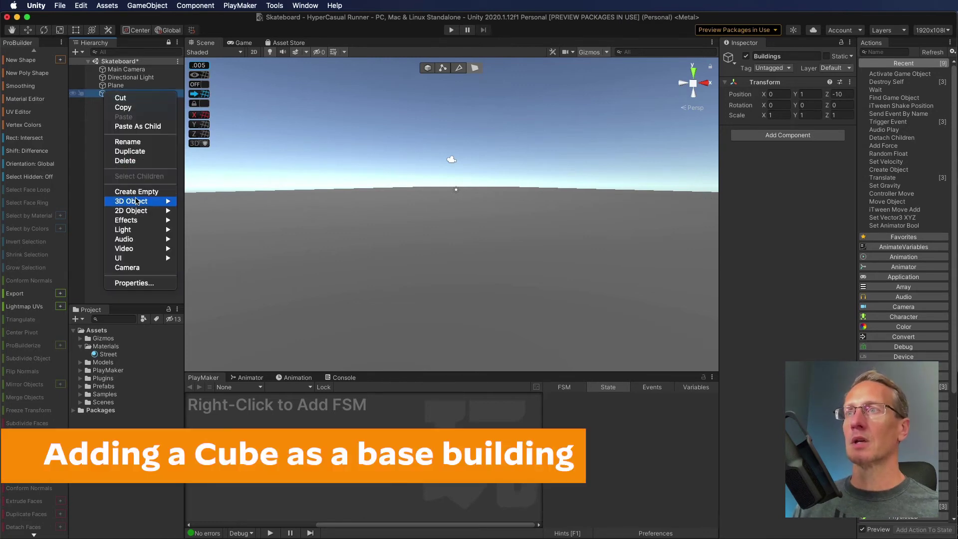
mouse_move(160, 201)
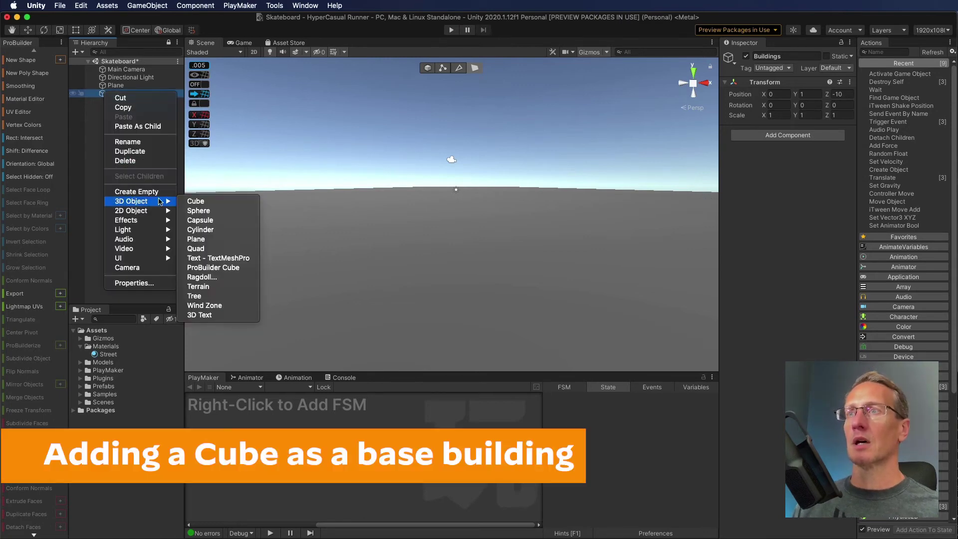
click(196, 201)
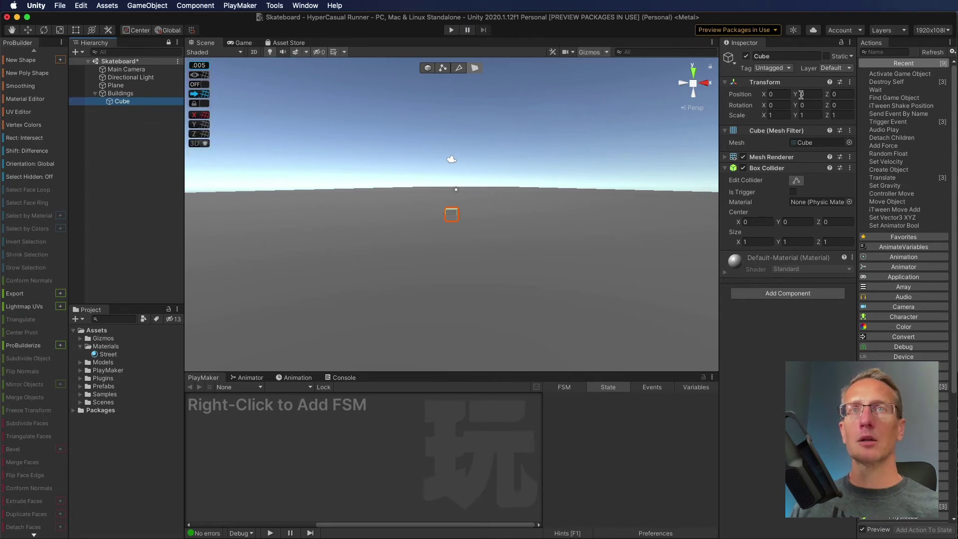
Step: Scale the cube to 10 on the X, Y and Z axes
click(784, 114)
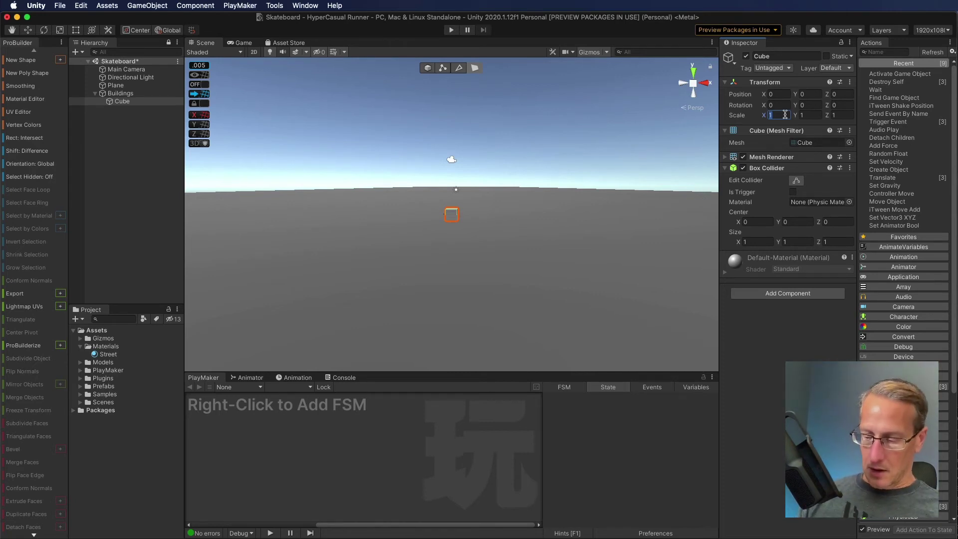
text(10)
key(Tab)
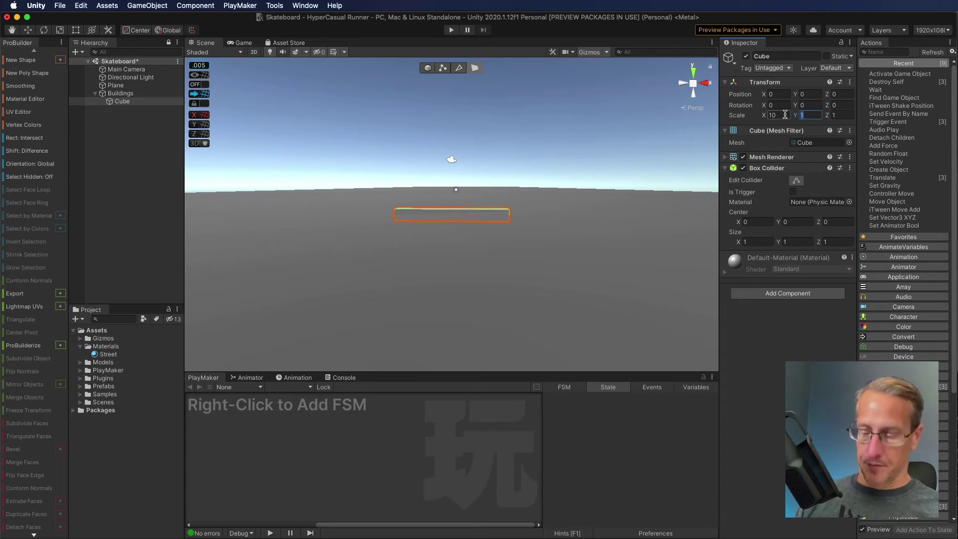
text(10)
key(Tab)
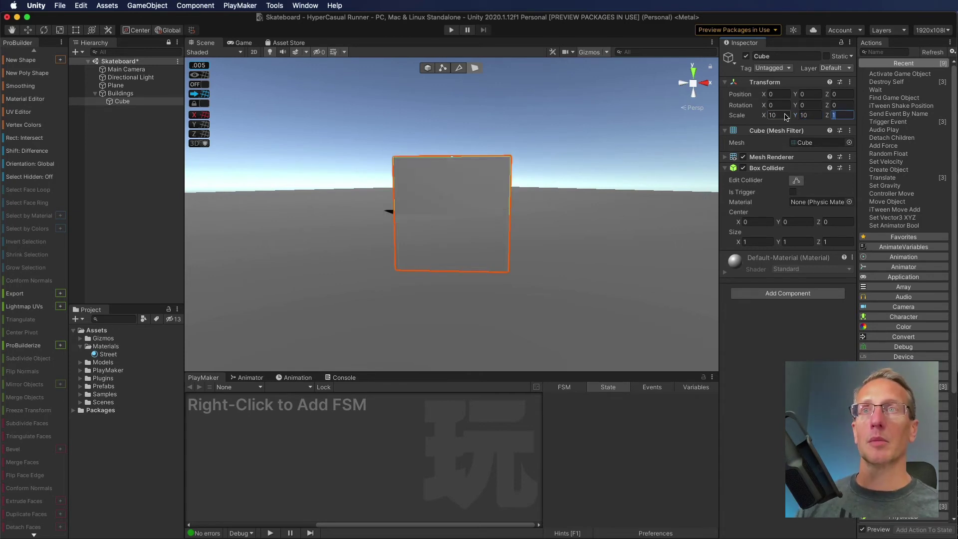
text(10)
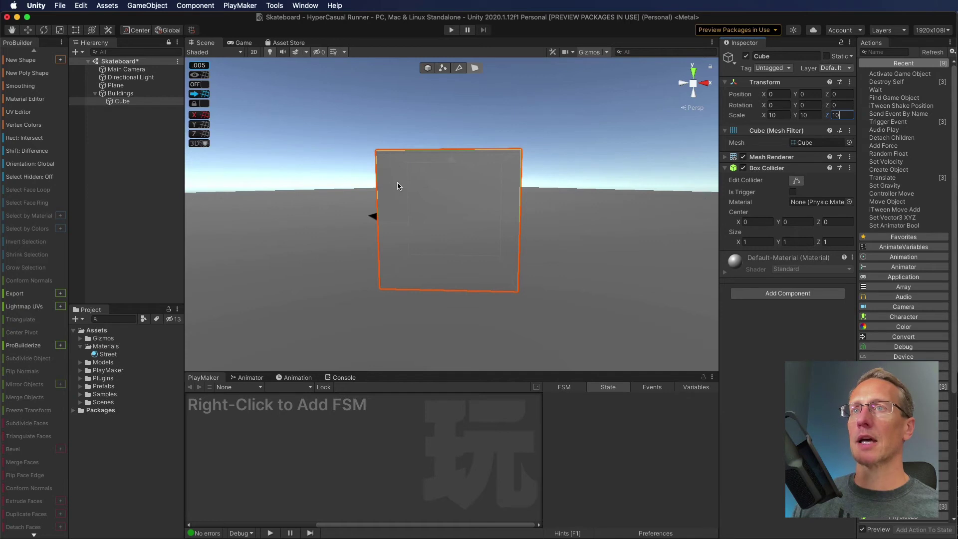
click(121, 103)
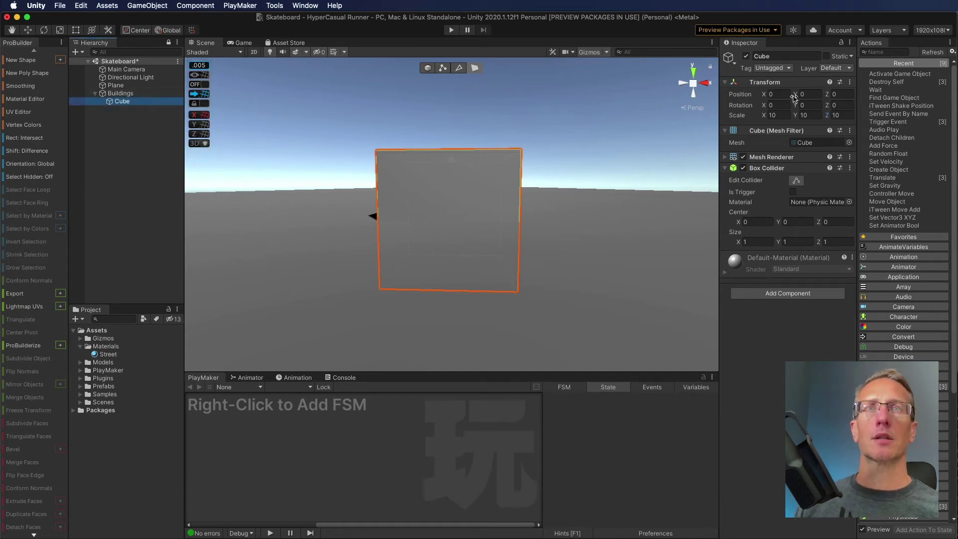
Step: Move the cube to position 16.87, 5.06, 0 beside the road and view it from above
drag(794, 98, 874, 92)
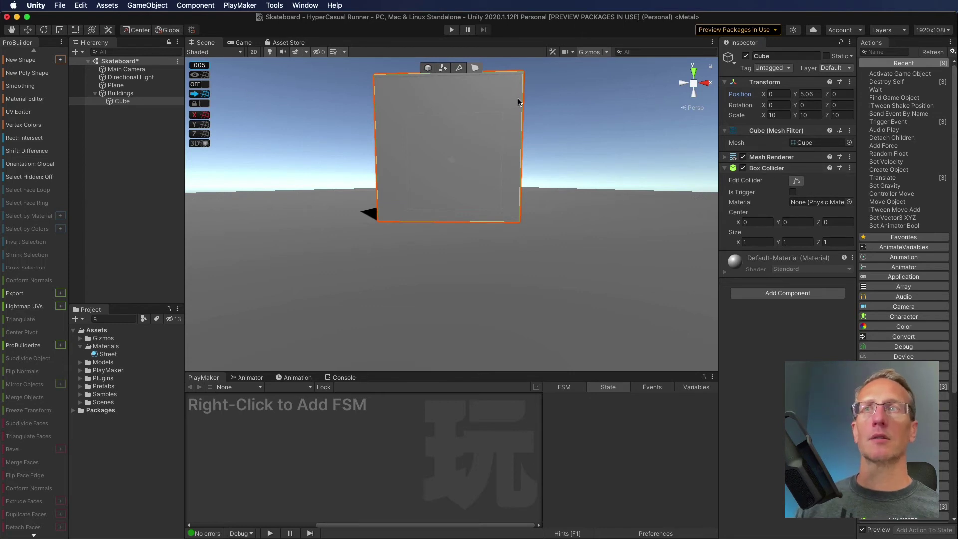
click(136, 103)
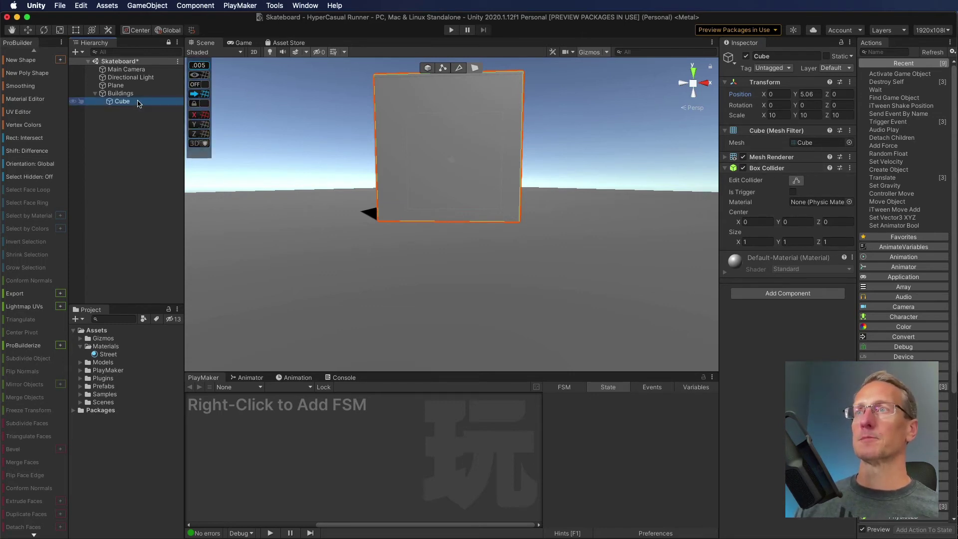
click(427, 68)
drag(494, 156, 683, 179)
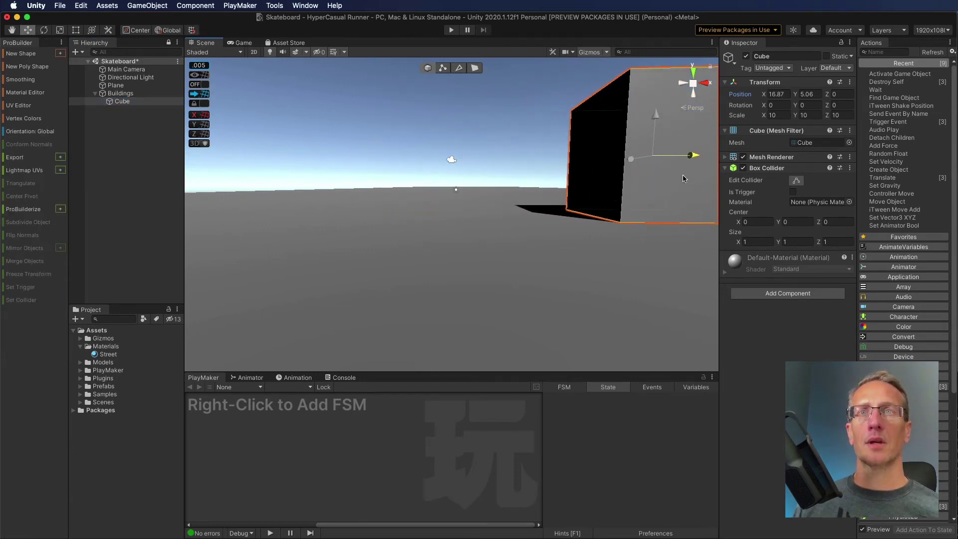
alt+drag(465, 150, 499, 225)
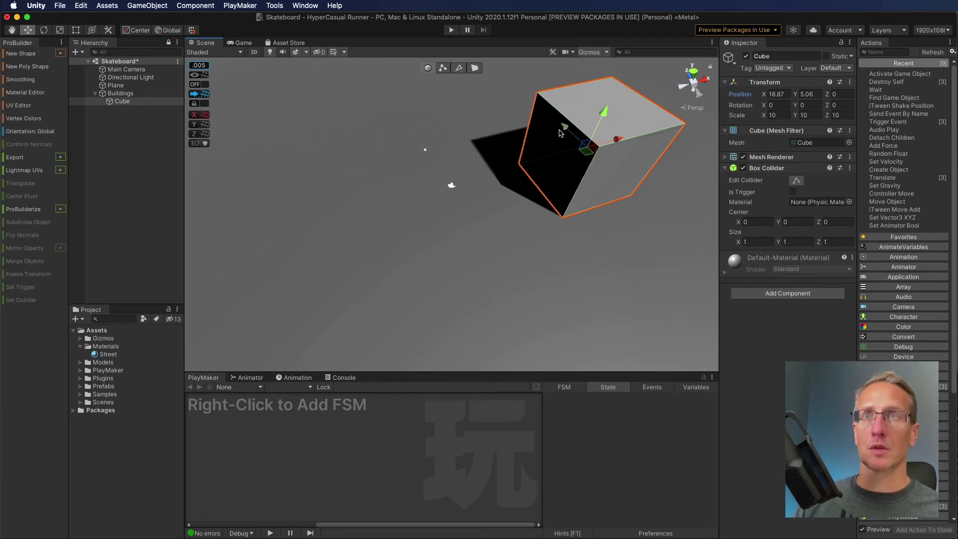
Step: Duplicate the cube into a short row of adjacent buildings along the road's side
drag(567, 128, 670, 214)
key(super+d)
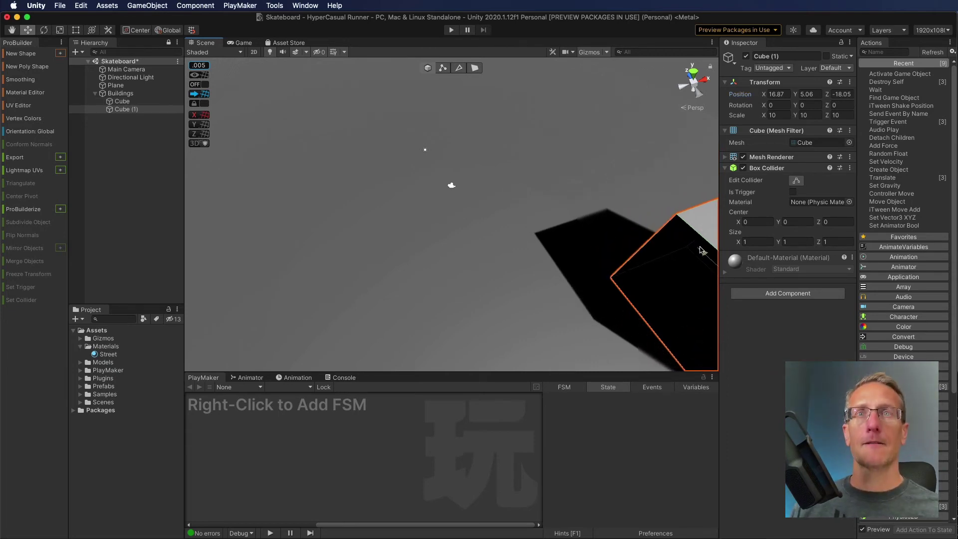
drag(701, 252, 568, 140)
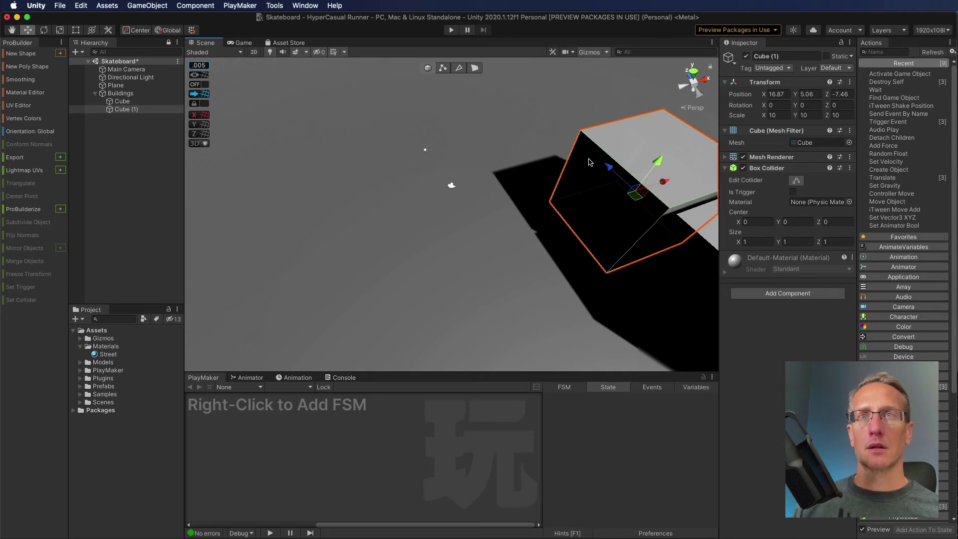
drag(607, 166, 590, 157)
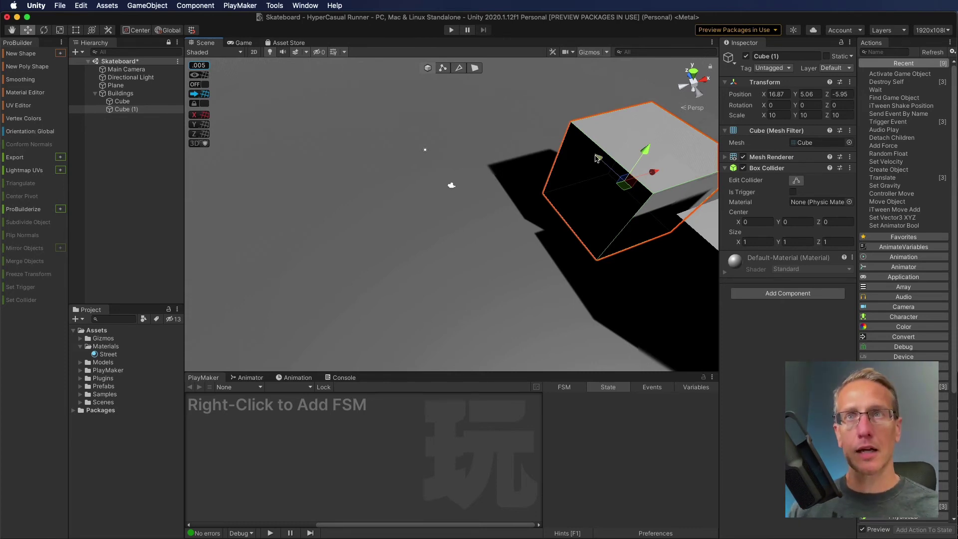
key(super+d)
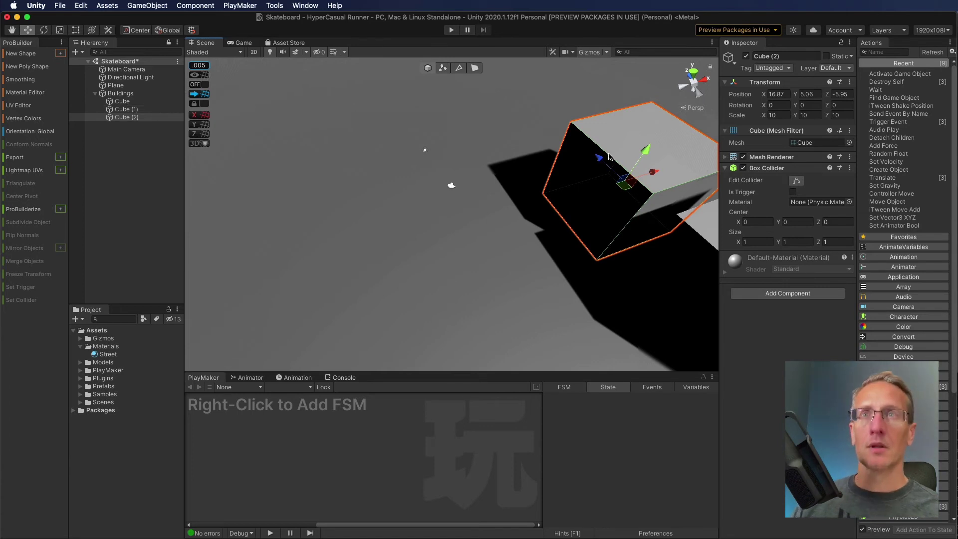
drag(598, 158, 478, 86)
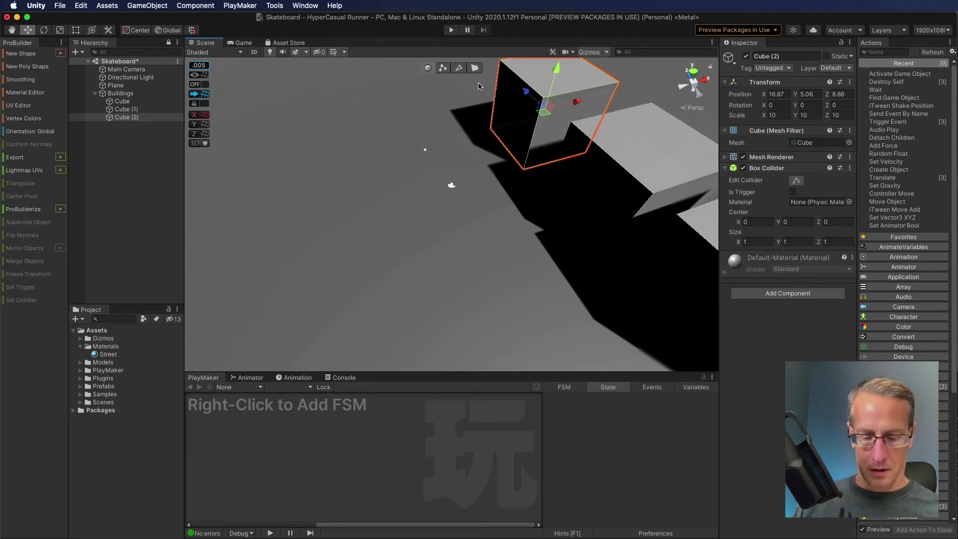
scroll(479, 86, down, 8)
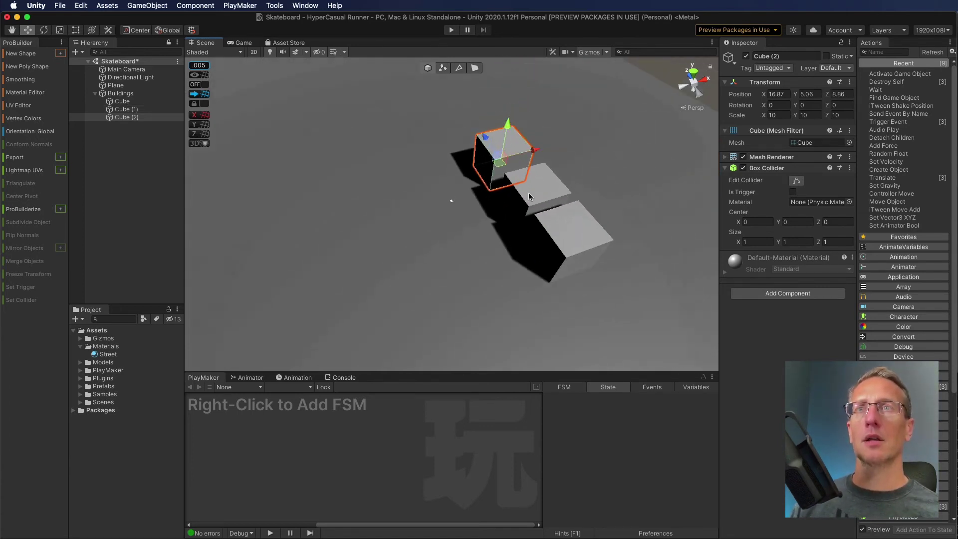
shift+click(557, 223)
shift+click(564, 227)
scroll(483, 134, down, 8)
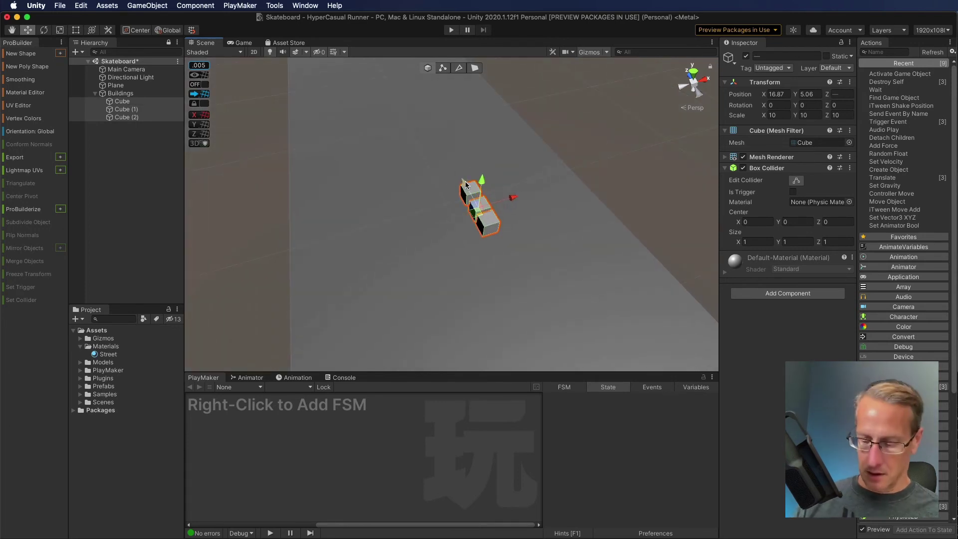
key(super+d)
drag(463, 182, 407, 109)
key(super+d)
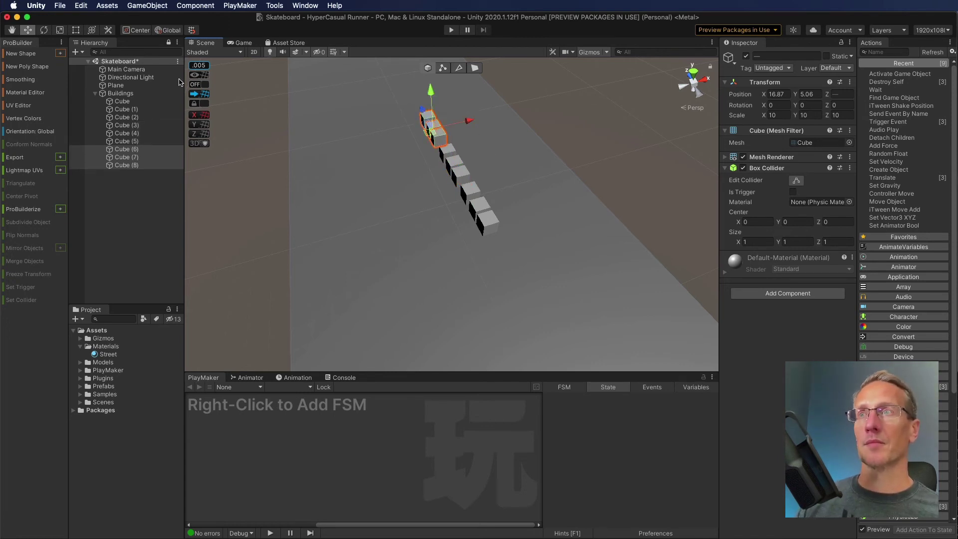
Step: Duplicate the nine cubes twice to extend the row, and slide the road plane forward to Z 451
shift+click(125, 102)
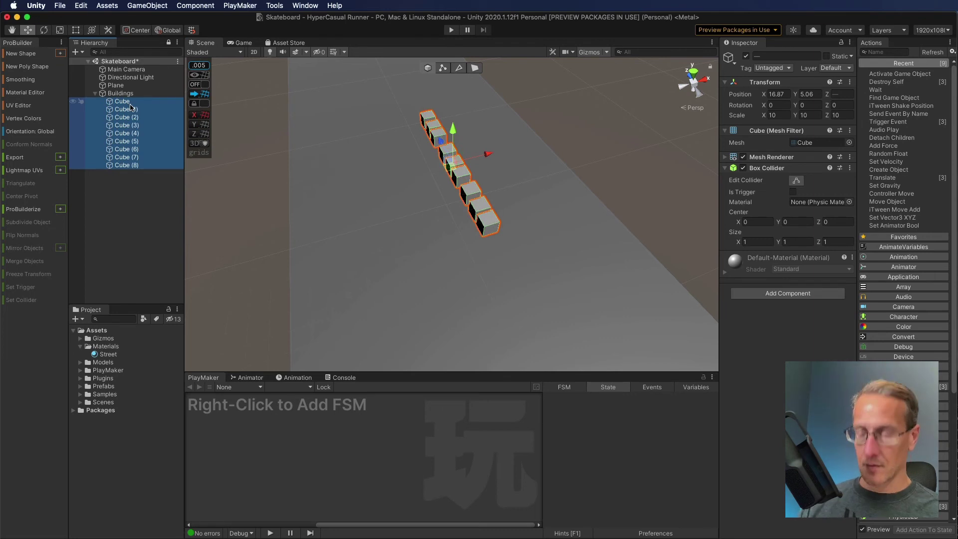
key(super+d)
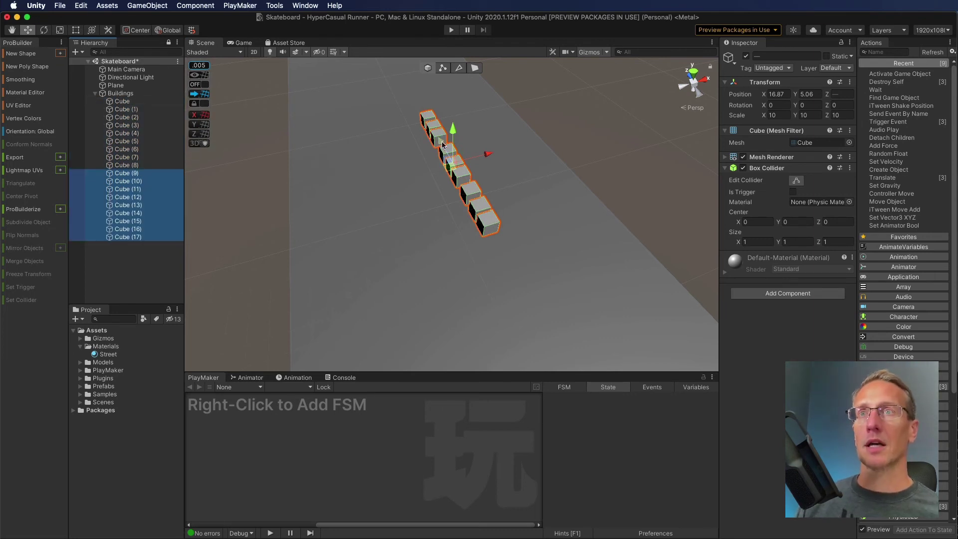
drag(442, 144, 339, 50)
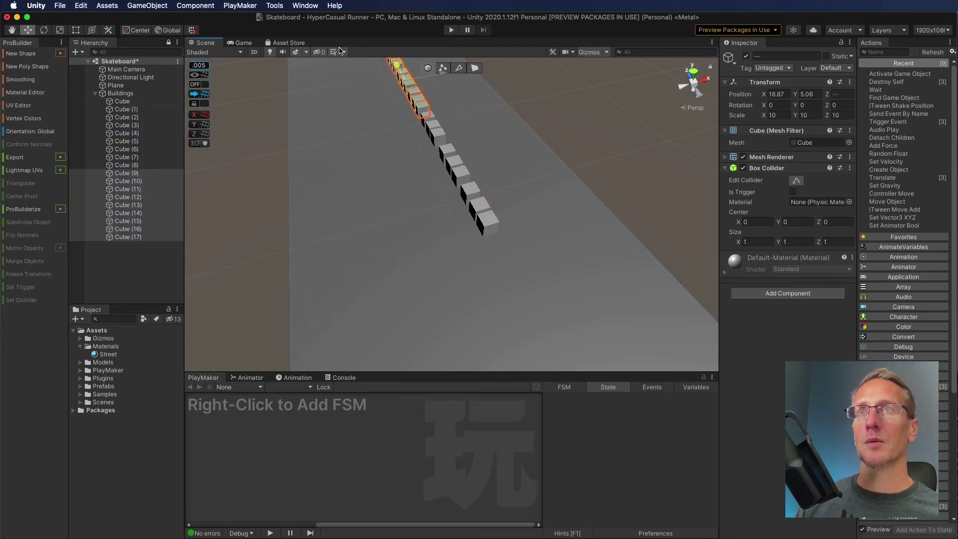
key(super+d)
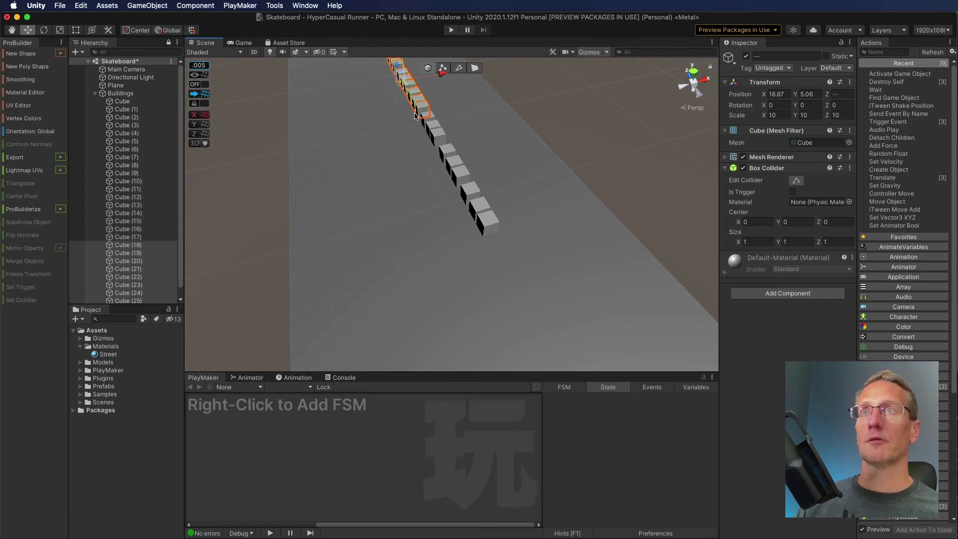
scroll(414, 115, down, 5)
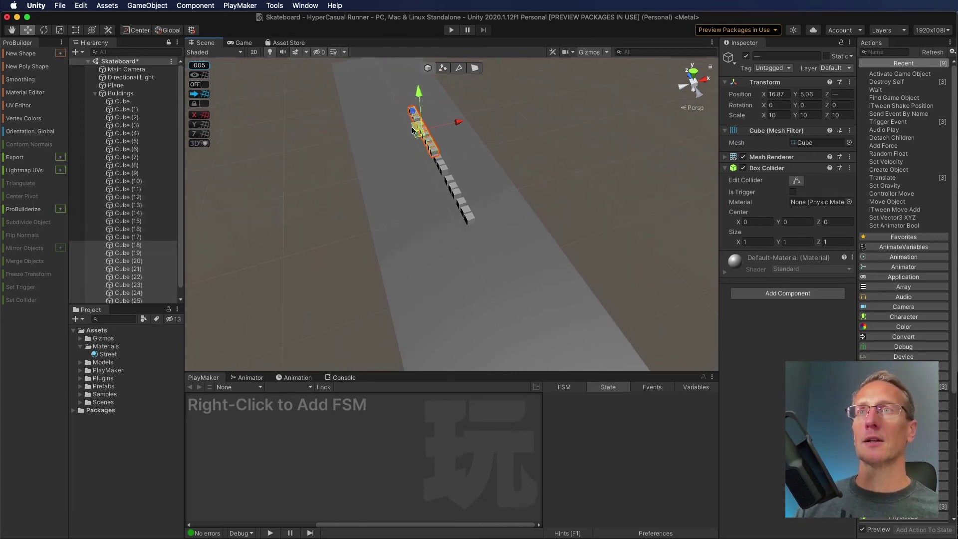
drag(412, 130, 376, 75)
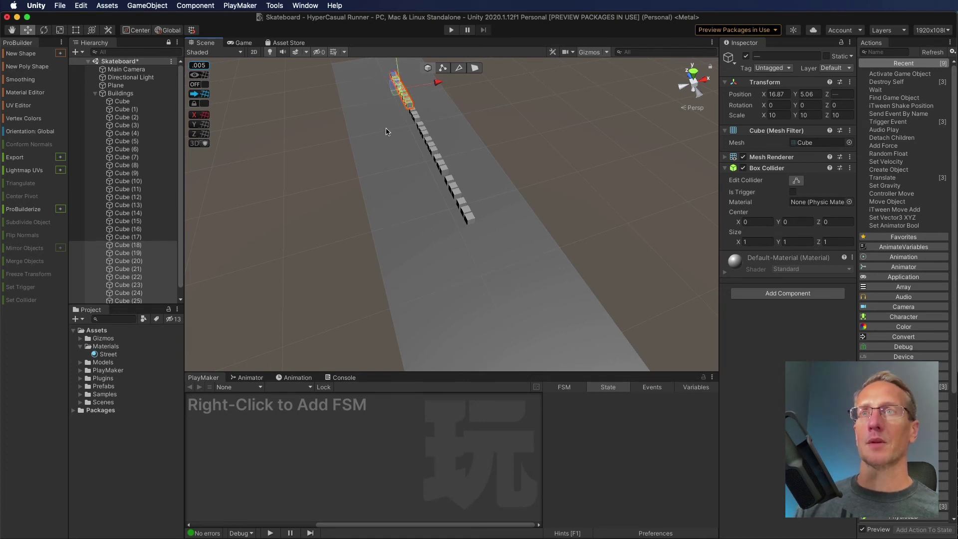
click(408, 238)
drag(438, 184, 254, 2)
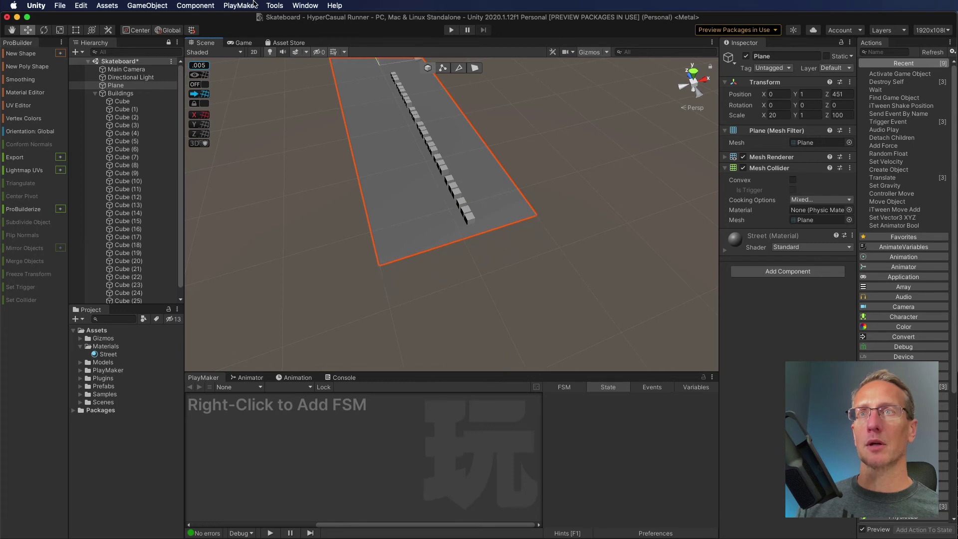
Step: Duplicate all 27 cubes further along the road, giving a row up to Cube (53)
scroll(382, 167, down, 2)
click(122, 101)
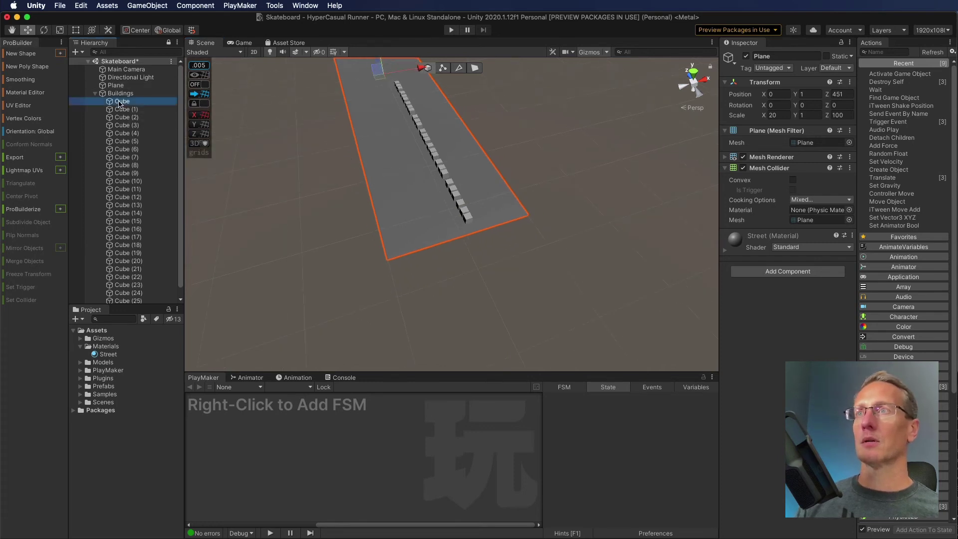
scroll(135, 279, down, 1)
shift+click(131, 299)
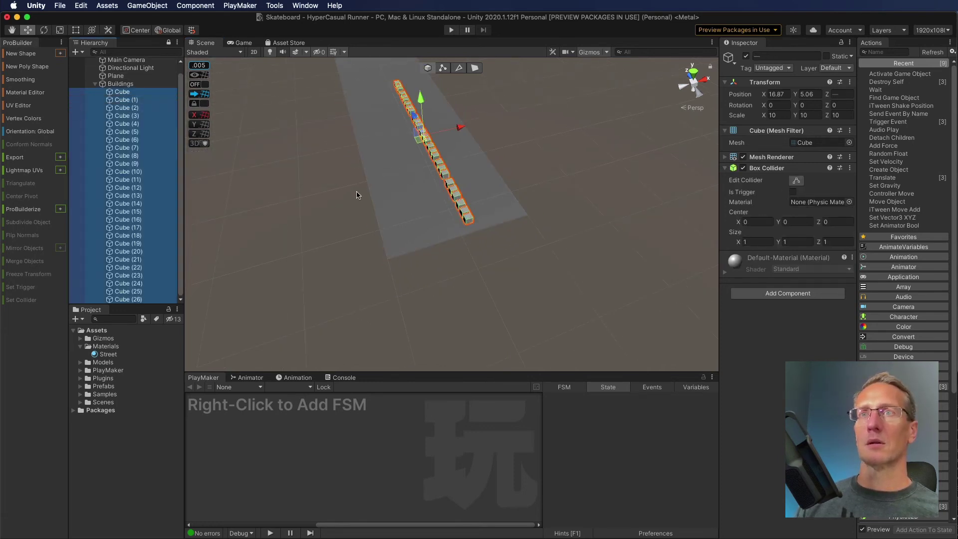
key(super+d)
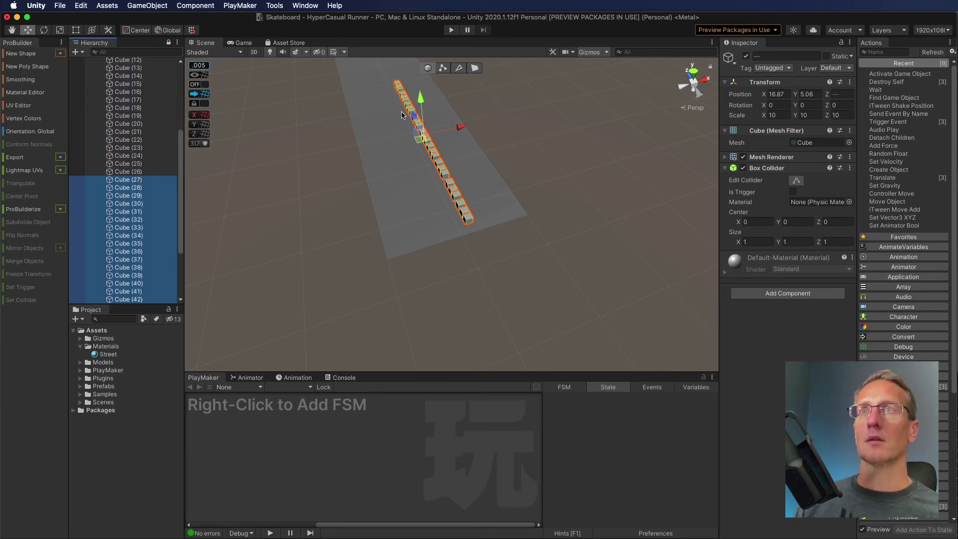
drag(414, 117, 339, 19)
scroll(352, 201, up, 1)
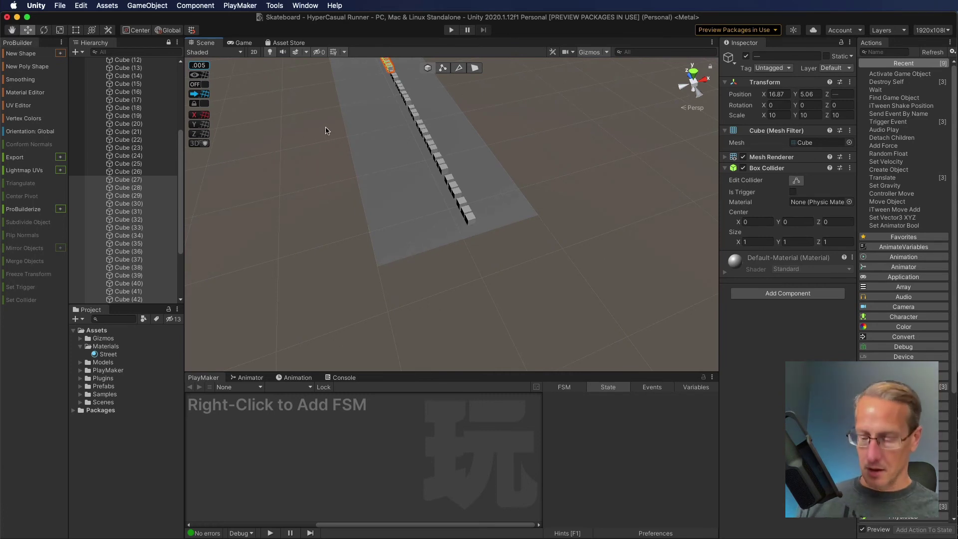
middle_drag(335, 130, 385, 279)
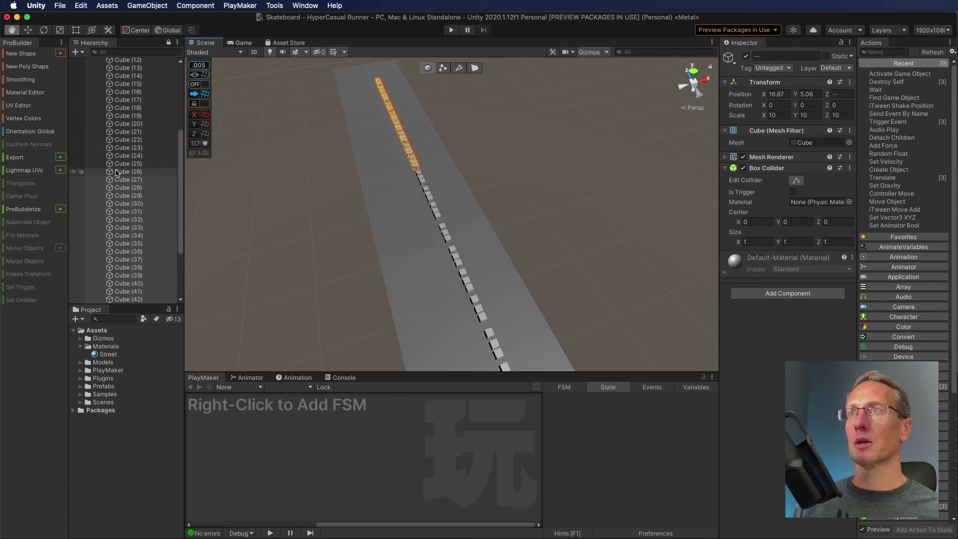
scroll(132, 144, up, 5)
click(122, 102)
scroll(133, 225, down, 10)
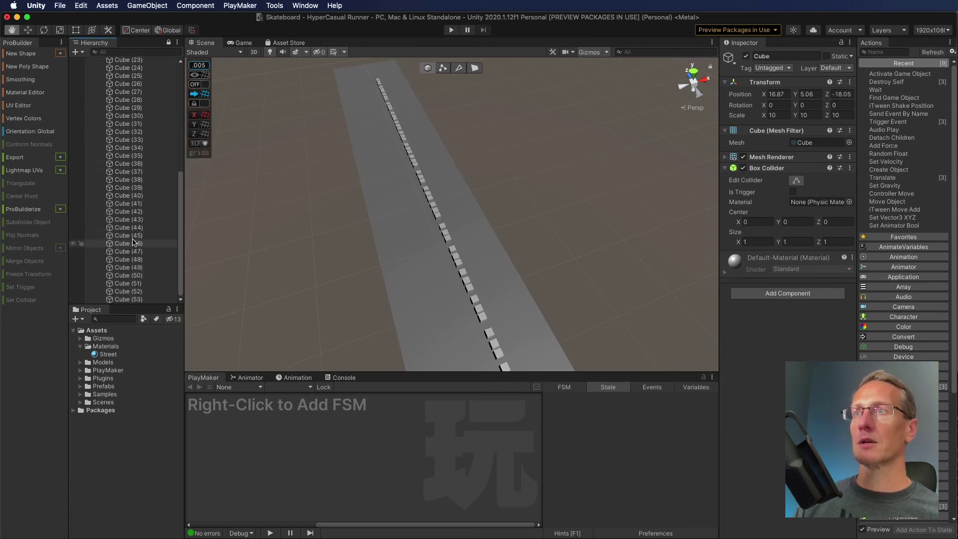
scroll(134, 242, up, 10)
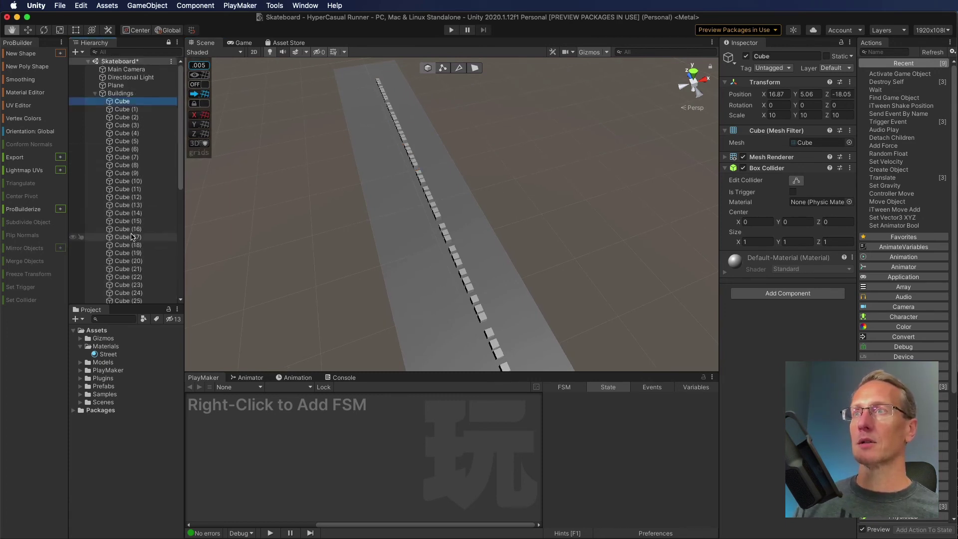
click(95, 93)
click(127, 94)
click(131, 94)
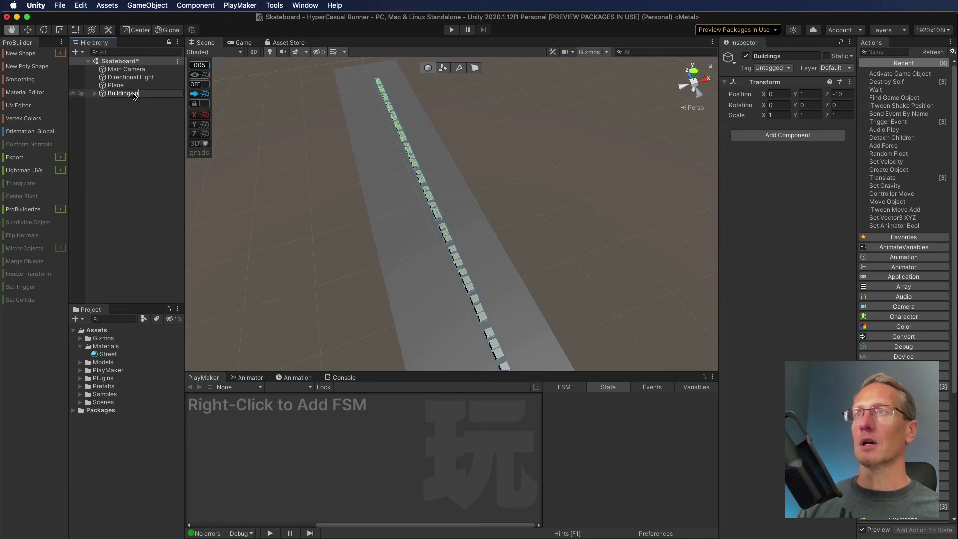
text(right)
key(Return)
key(super+d)
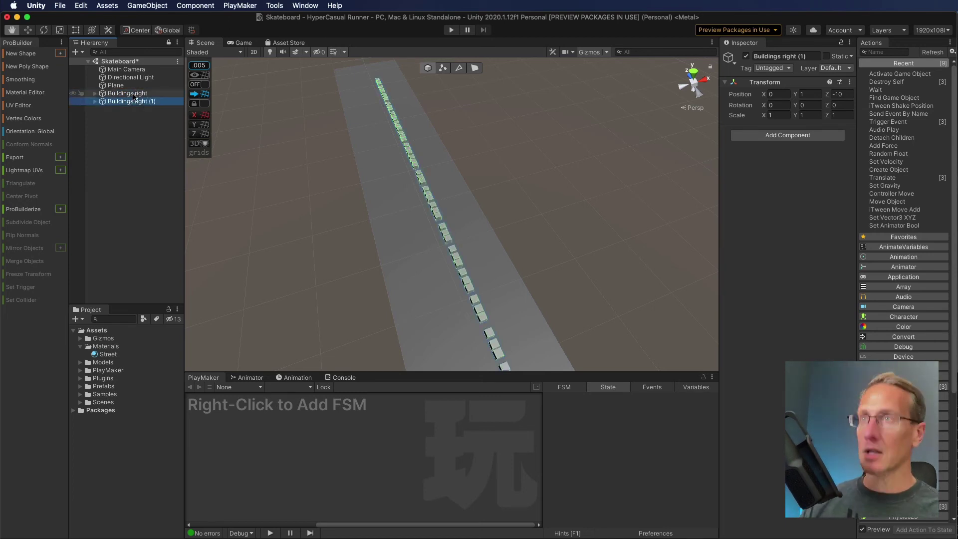
click(142, 102)
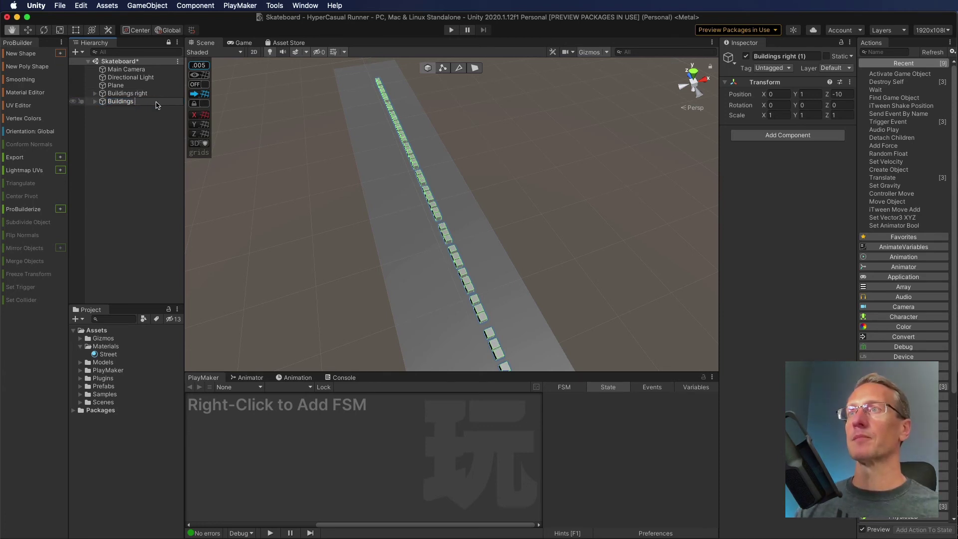
key(Return)
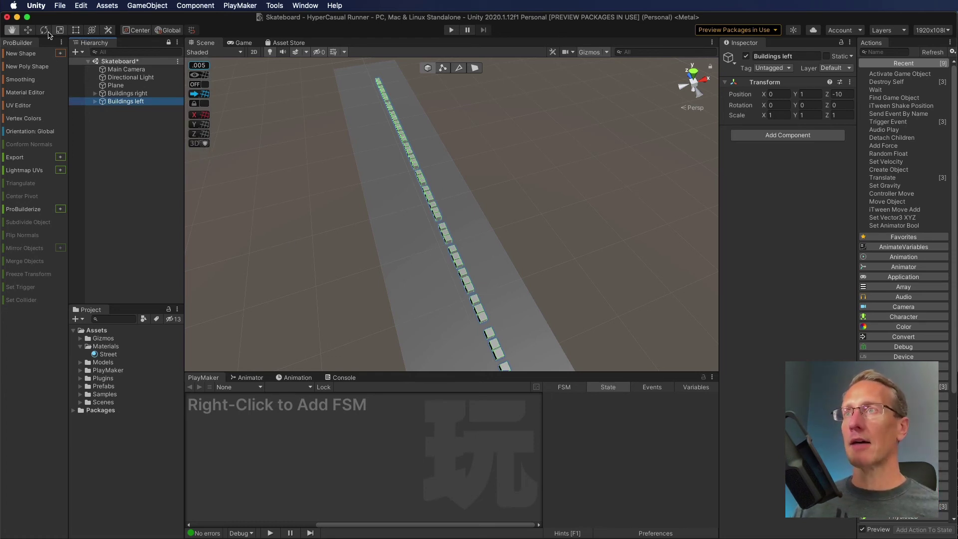
click(27, 30)
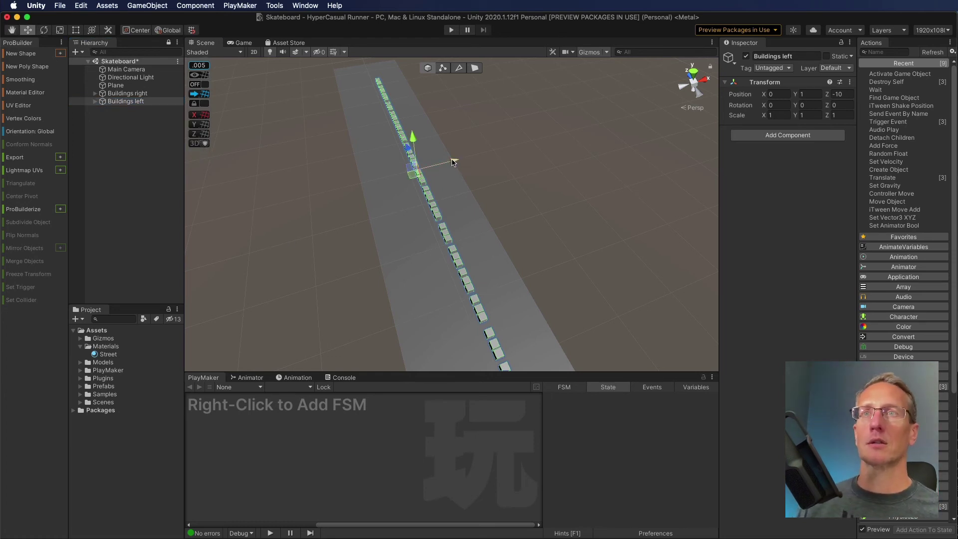
drag(450, 161, 435, 164)
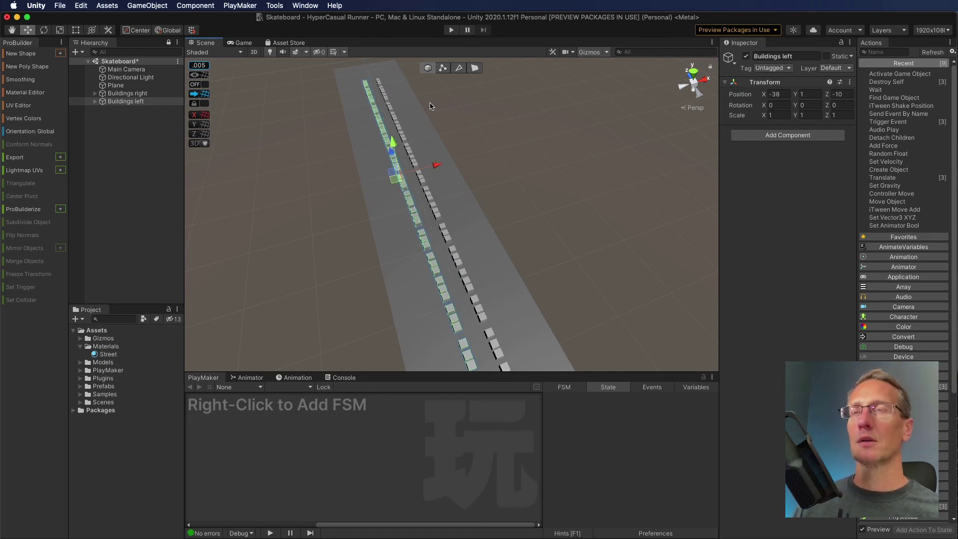
click(121, 131)
click(242, 44)
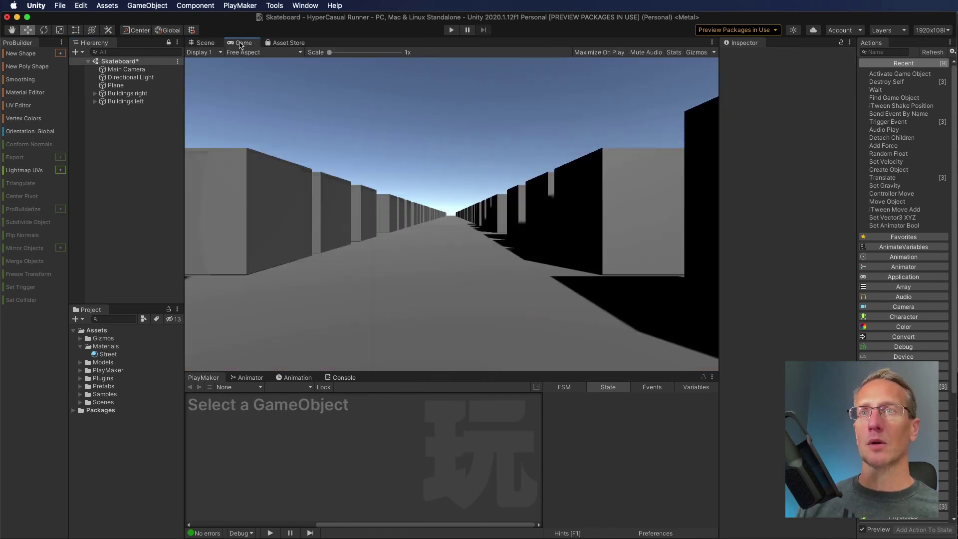
click(203, 42)
click(139, 78)
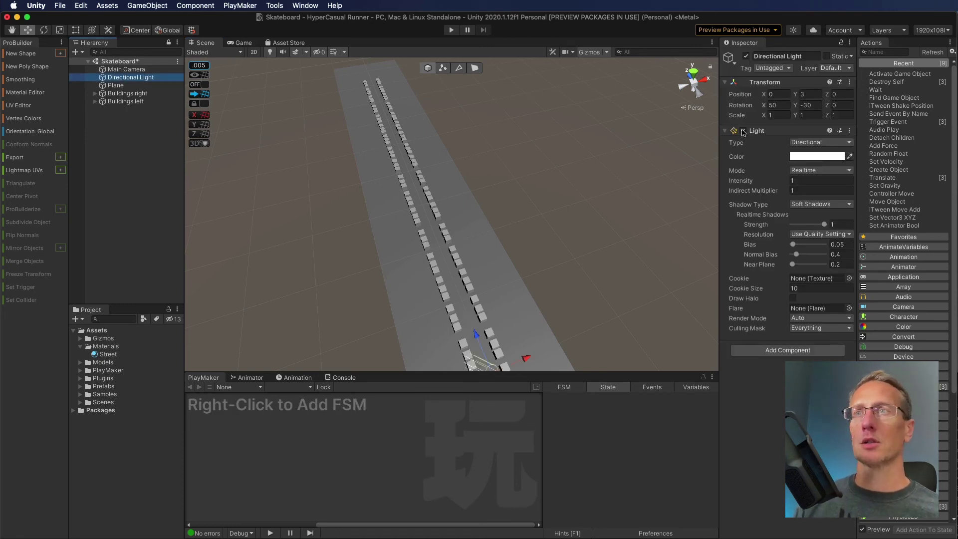
Step: Lower the Directional Light intensity to 0.9 and its shadow strength to 0.17
drag(757, 183, 753, 182)
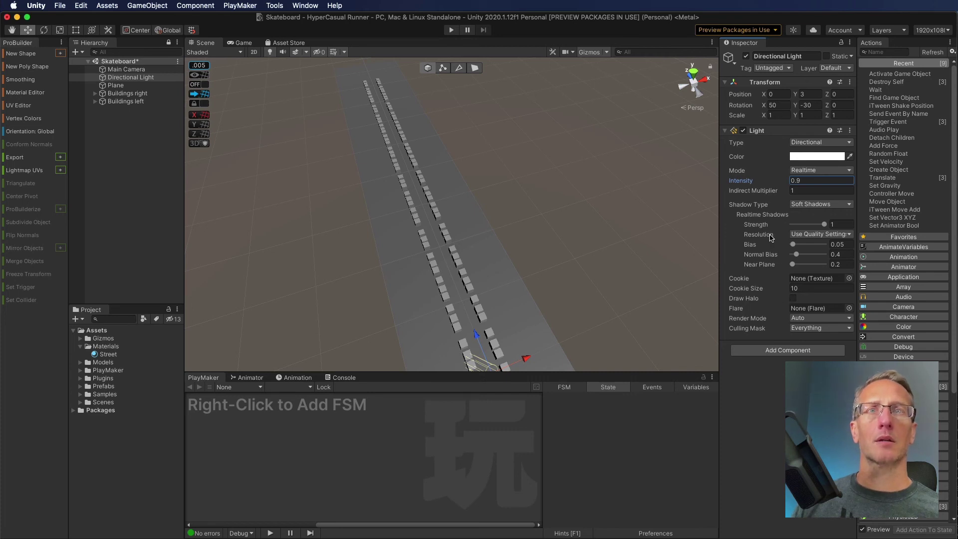
drag(812, 225, 797, 226)
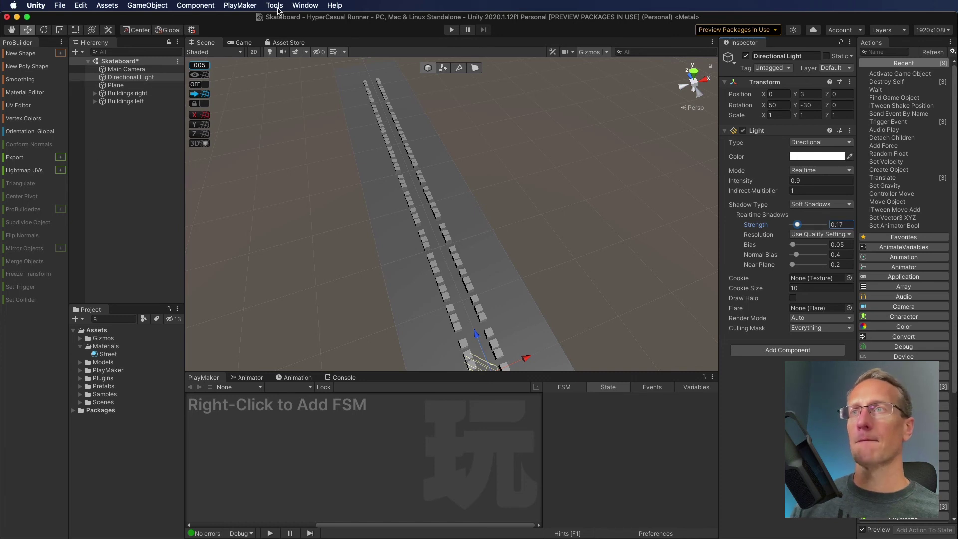
click(240, 44)
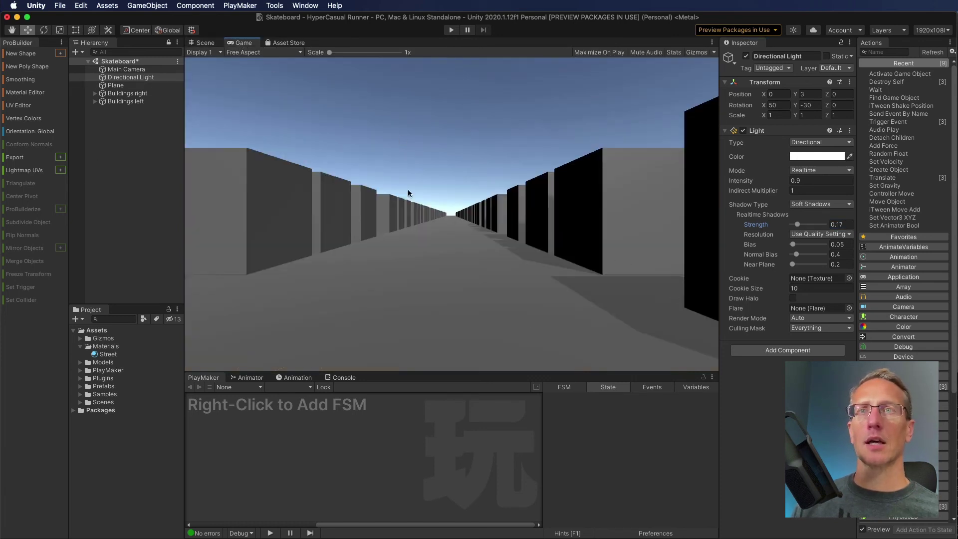
click(203, 43)
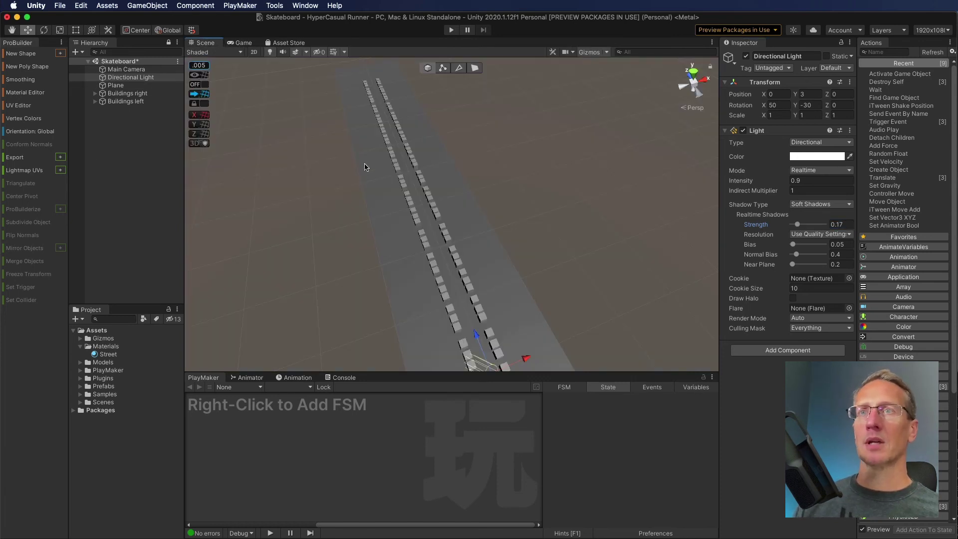
Step: Select every building cube in both the Buildings left and Buildings right groups
click(95, 101)
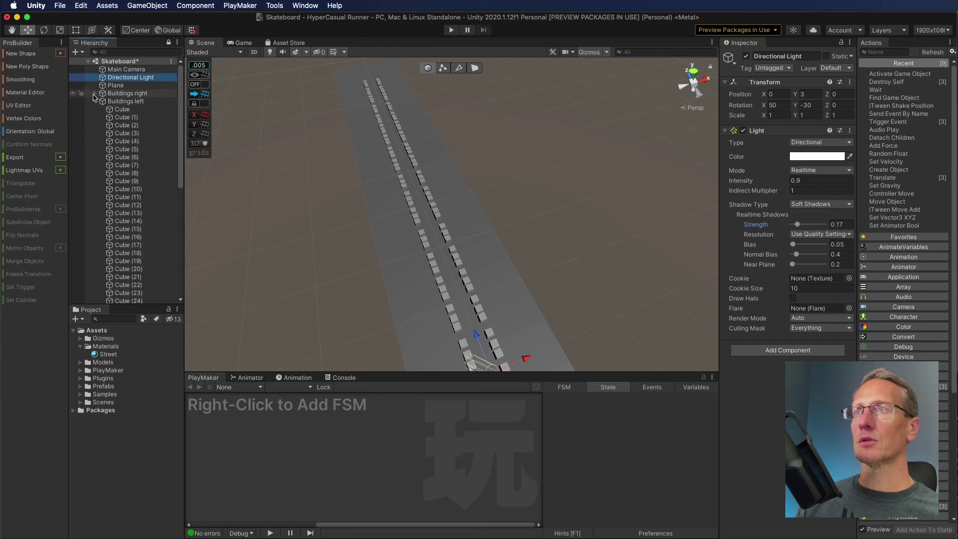
click(95, 93)
click(122, 101)
scroll(149, 229, down, 10)
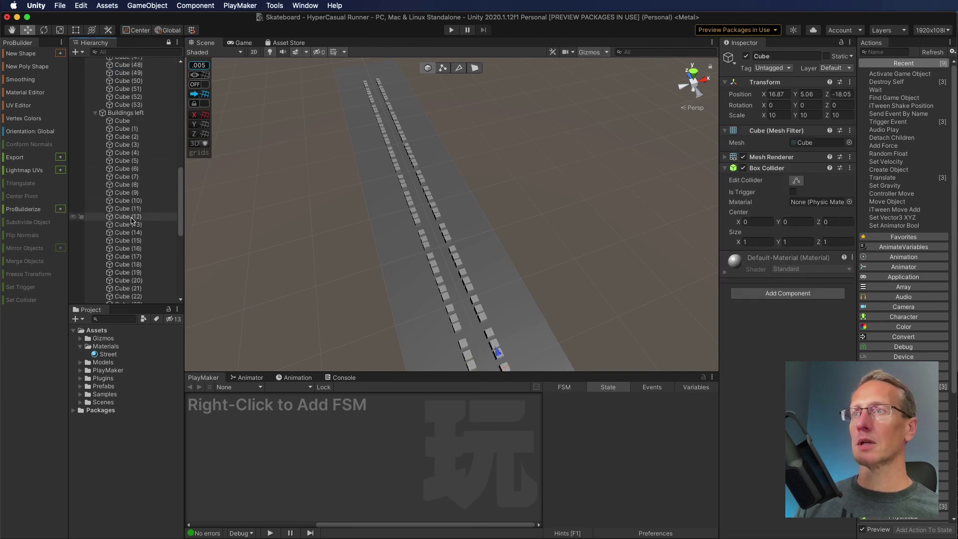
scroll(132, 221, down, 5)
shift+click(119, 300)
scroll(125, 263, up, 10)
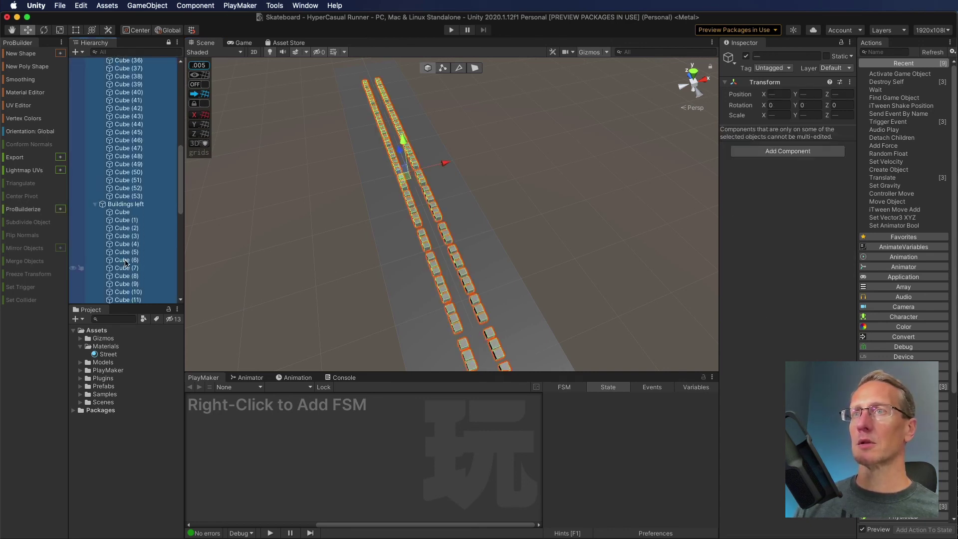
scroll(125, 263, down, 2)
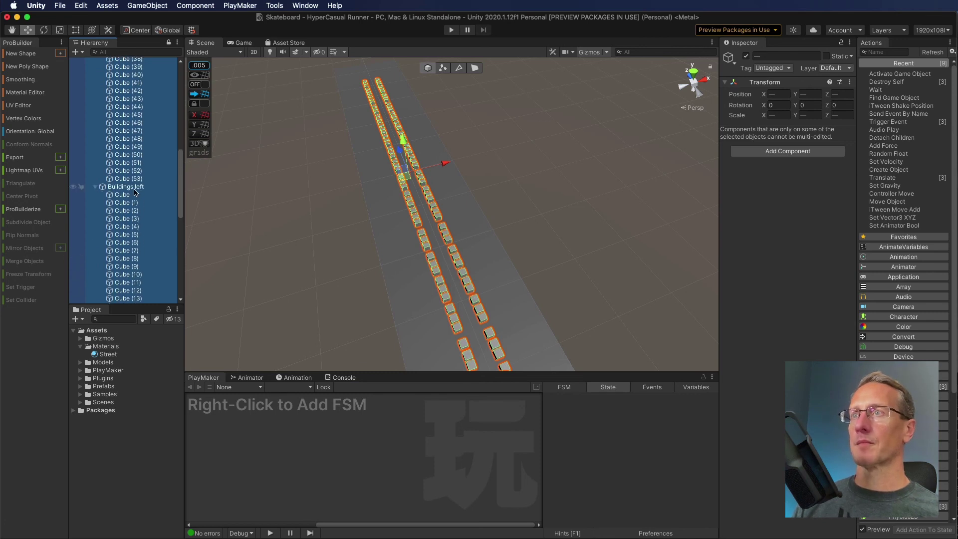
super+click(133, 189)
scroll(148, 205, down, 5)
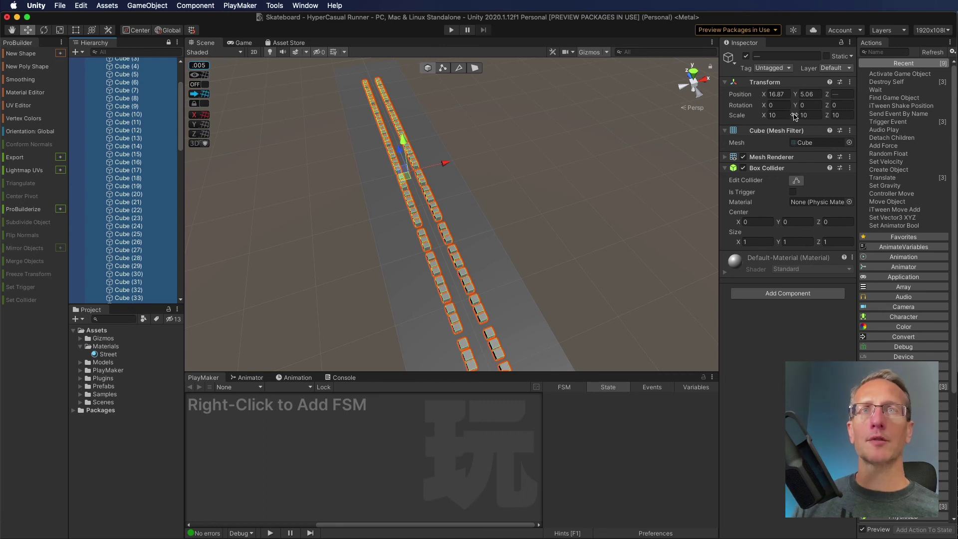
Step: Set the selected cubes' Y scale to 26.55 and Y position to 5.94
click(795, 116)
drag(793, 116, 291, 15)
click(241, 43)
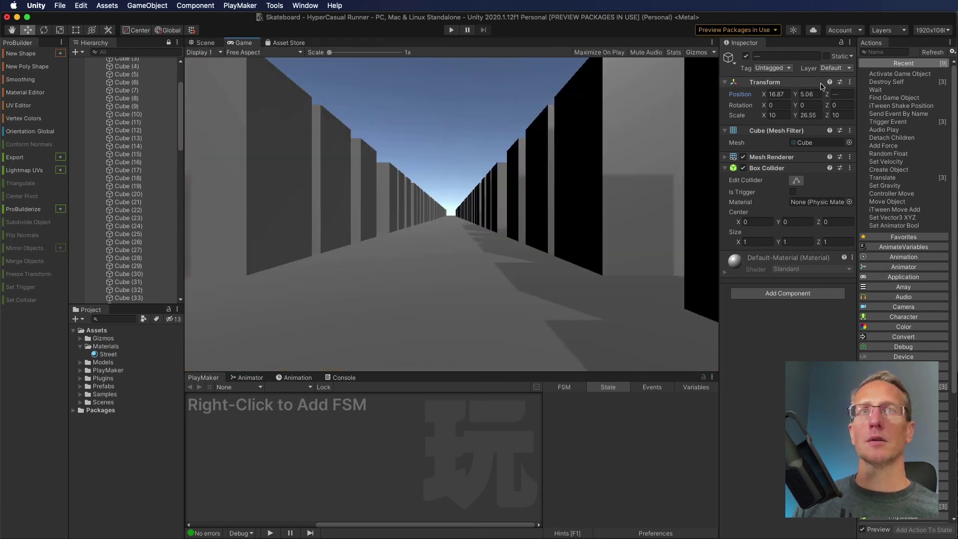
mouse_move(796, 95)
mouse_down()
mouse_move(805, 94)
mouse_move(793, 94)
mouse_up()
scroll(103, 212, up, 3)
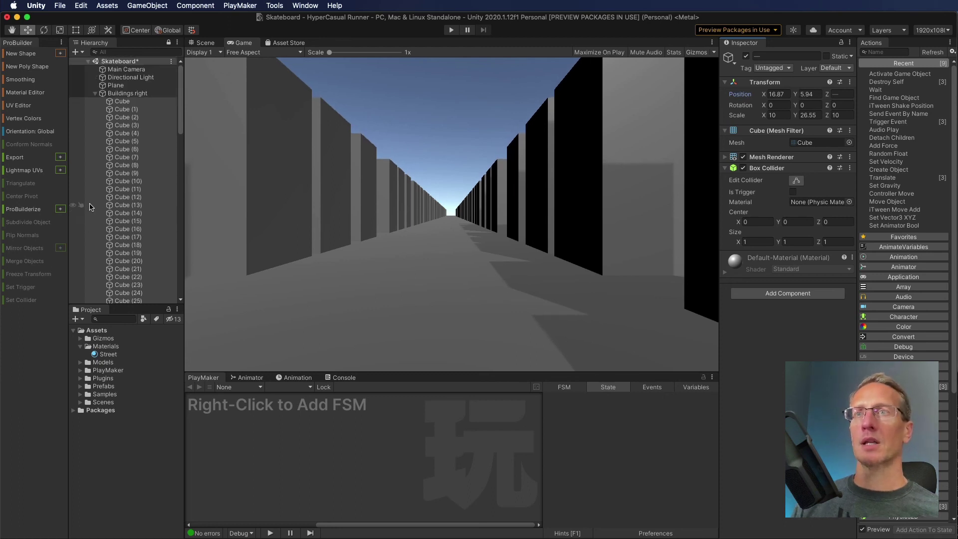
Step: Deselect Cubes (4), (11), (22), (33), (43), (10), (20) and one more from the building selection
super+click(122, 133)
super+click(120, 190)
super+click(122, 277)
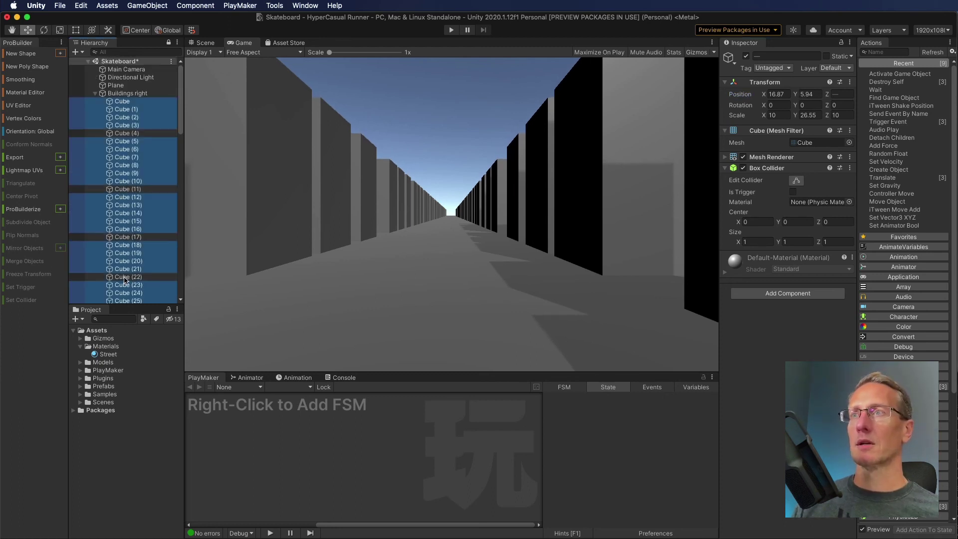
scroll(128, 245, down, 5)
super+click(123, 188)
super+click(122, 267)
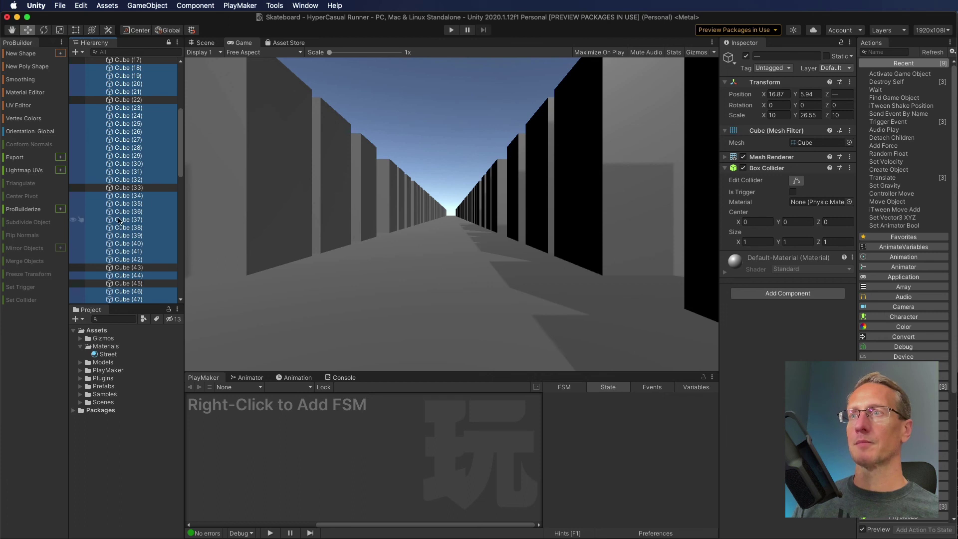
scroll(125, 269, down, 7)
super+click(123, 194)
super+click(125, 274)
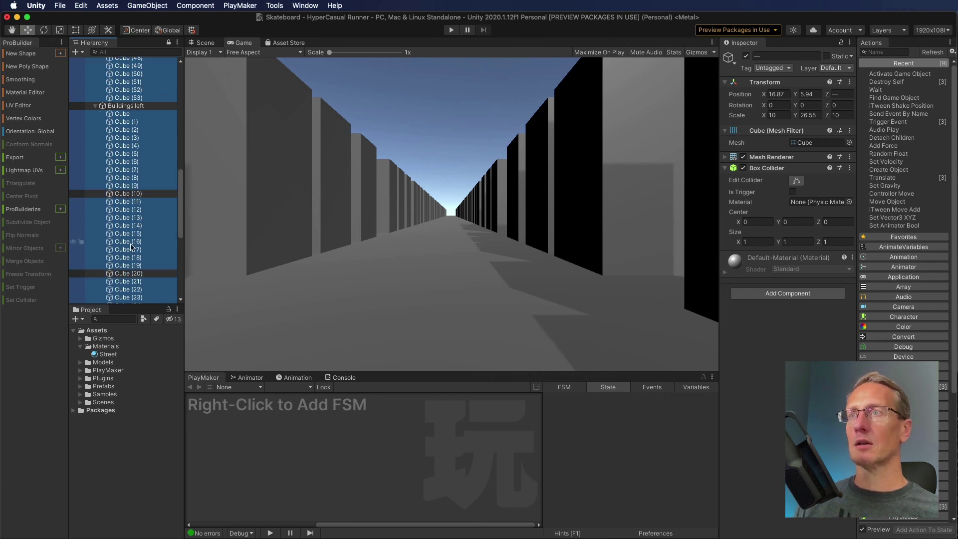
super+click(131, 238)
Step: Deselect more cubes, including (25), (34), (30), (31), (45), (39) and (53), leaving a scattered subset
scroll(132, 234, down, 7)
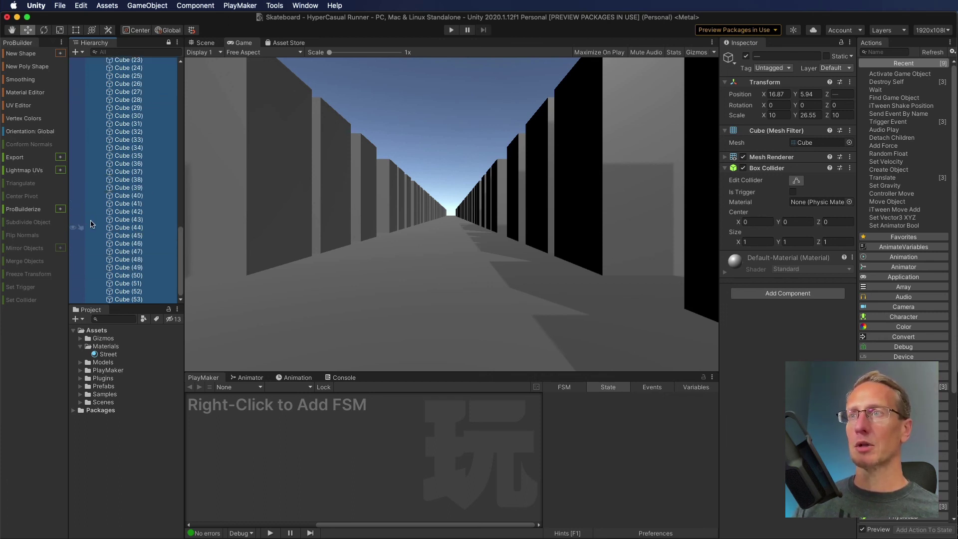
super+click(122, 75)
super+click(125, 149)
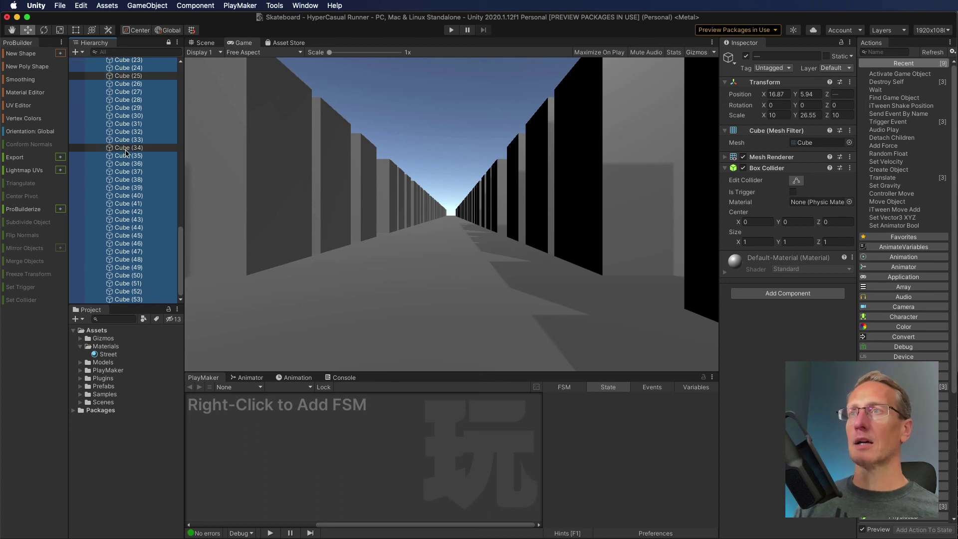
super+click(129, 227)
super+click(129, 251)
super+click(125, 140)
super+click(125, 147)
super+click(118, 241)
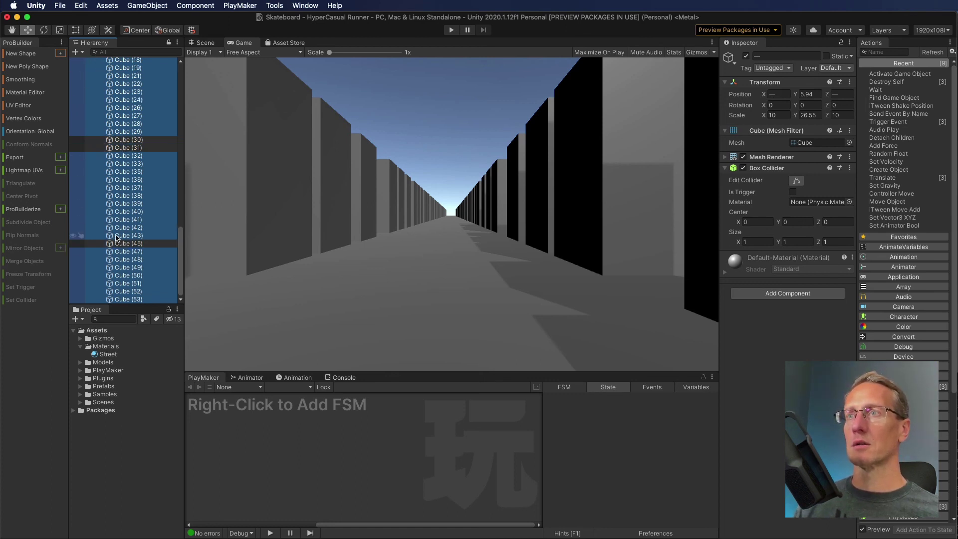
super+click(118, 237)
super+click(120, 204)
super+click(120, 84)
super+click(132, 299)
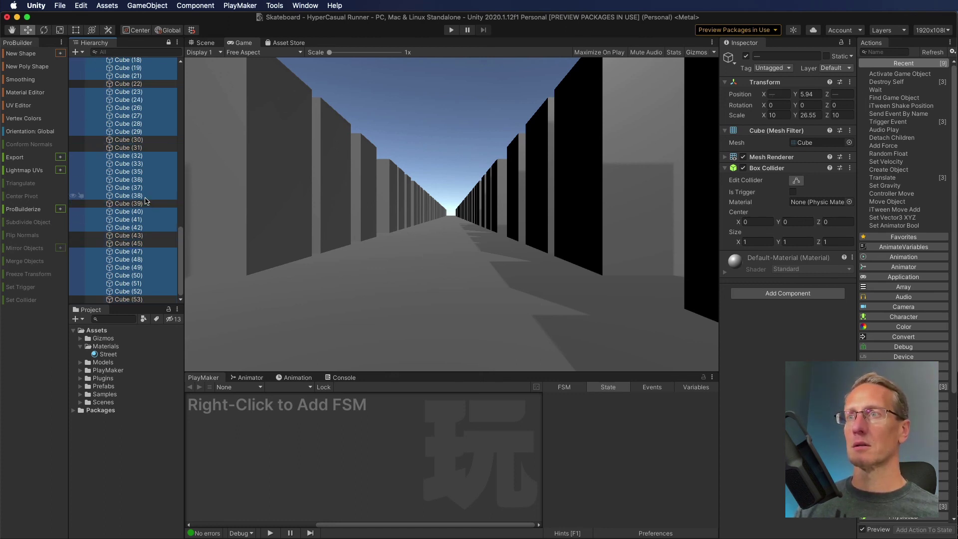
Step: Set the remaining selected buildings' Y scale to 36.8, then collapse both Buildings groups
click(797, 115)
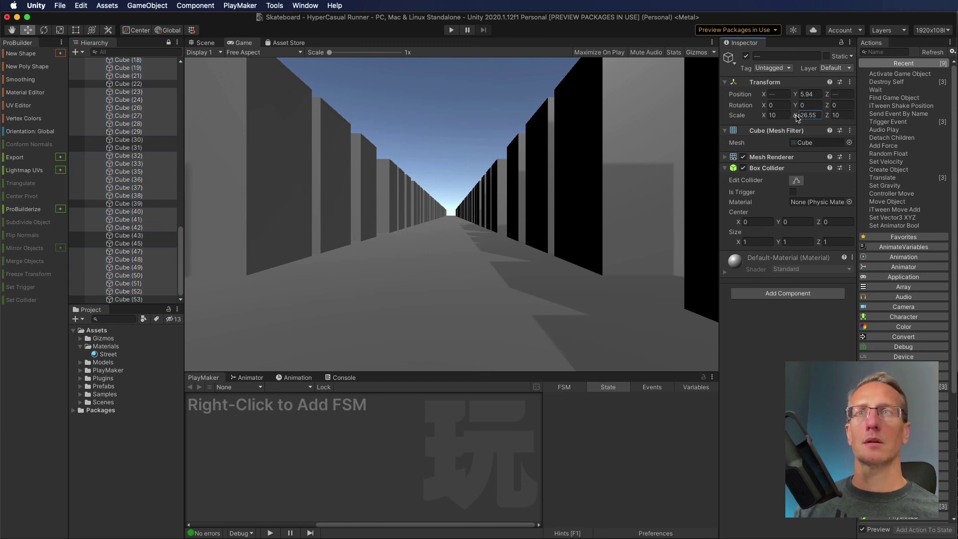
drag(797, 115, 755, 106)
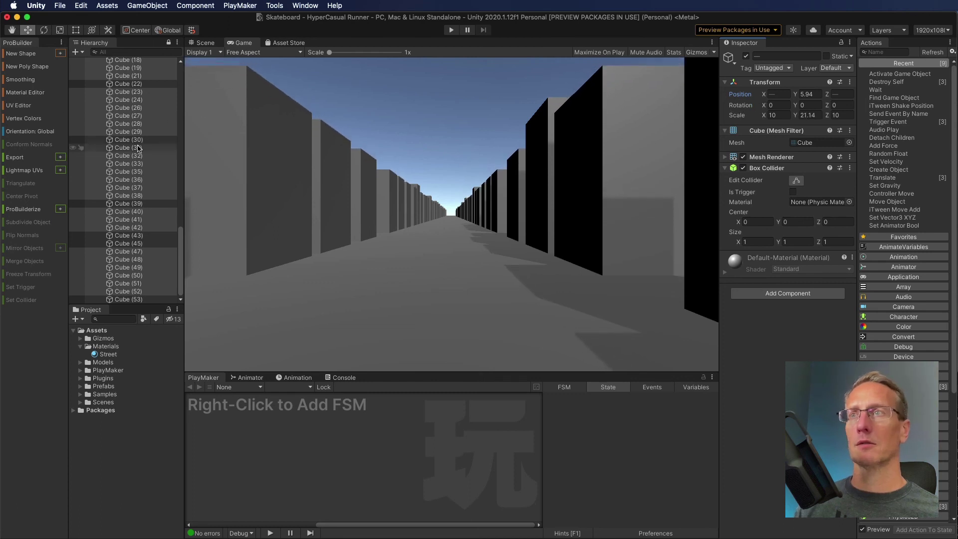
key(super+z)
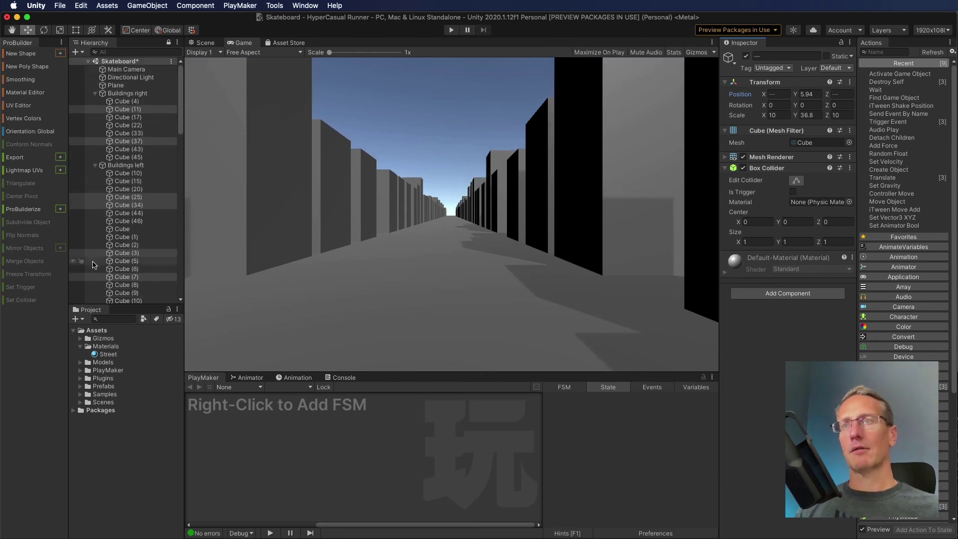
click(94, 94)
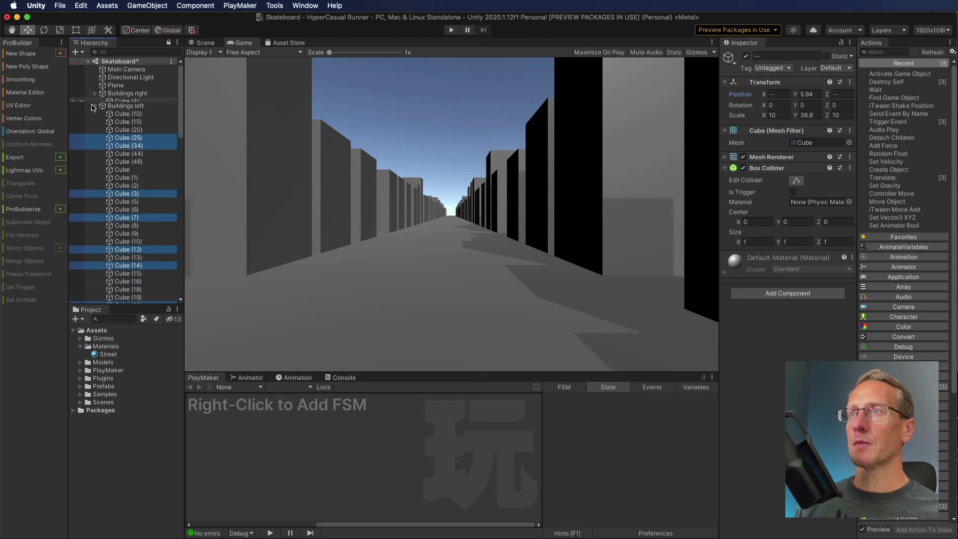
click(95, 102)
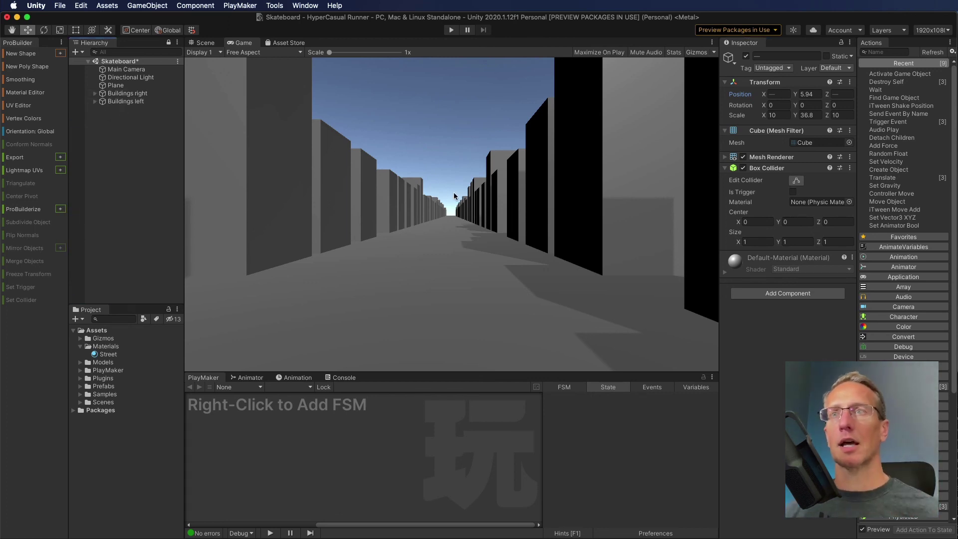